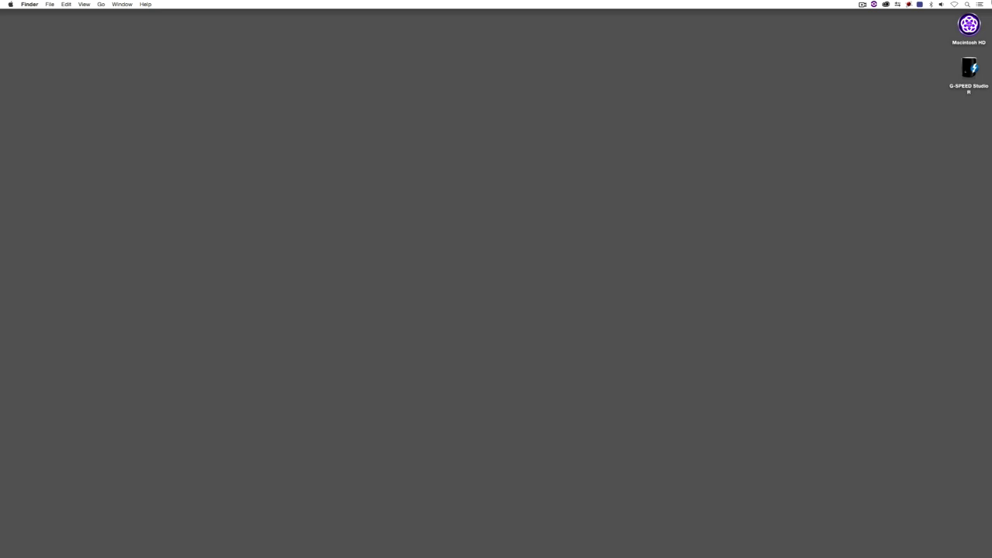
# Switch to Avid Media Composer and open the title effect on track V2 for editing in the Title Designer.
pyautogui.press('super+Tab')
pyautogui.press('super+Tab')
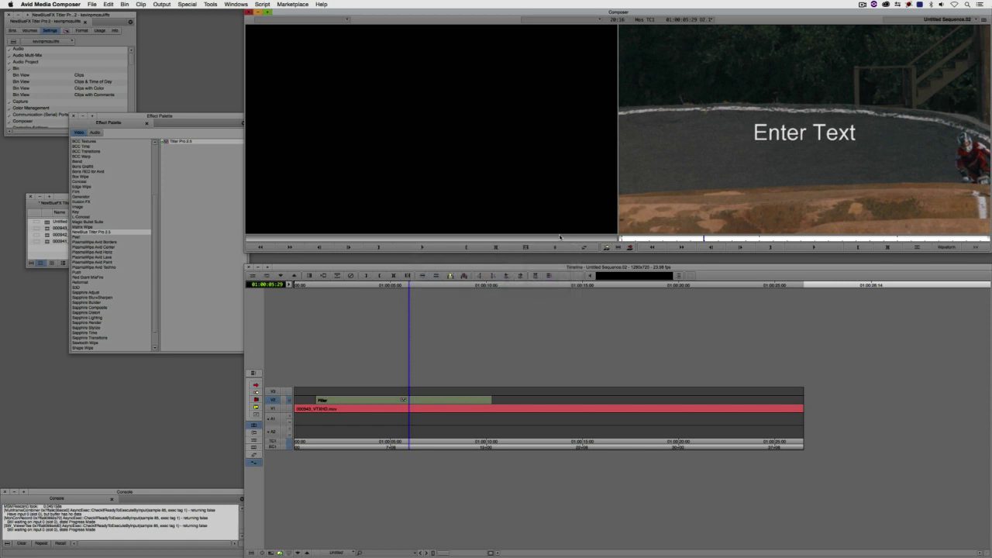
pyautogui.moveTo(312, 416); pyautogui.dragTo(383, 403)
pyautogui.rightClick(404, 401)
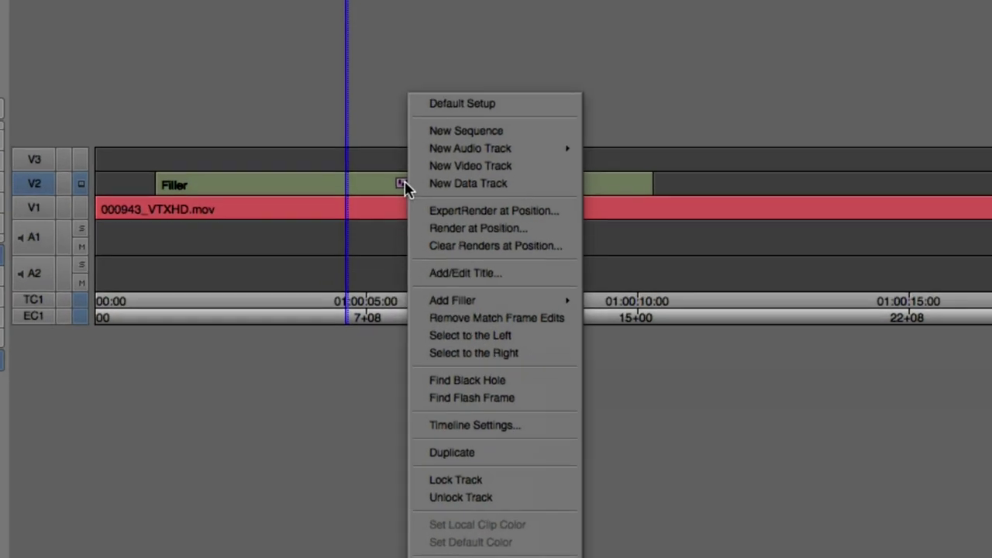
pyautogui.click(518, 276)
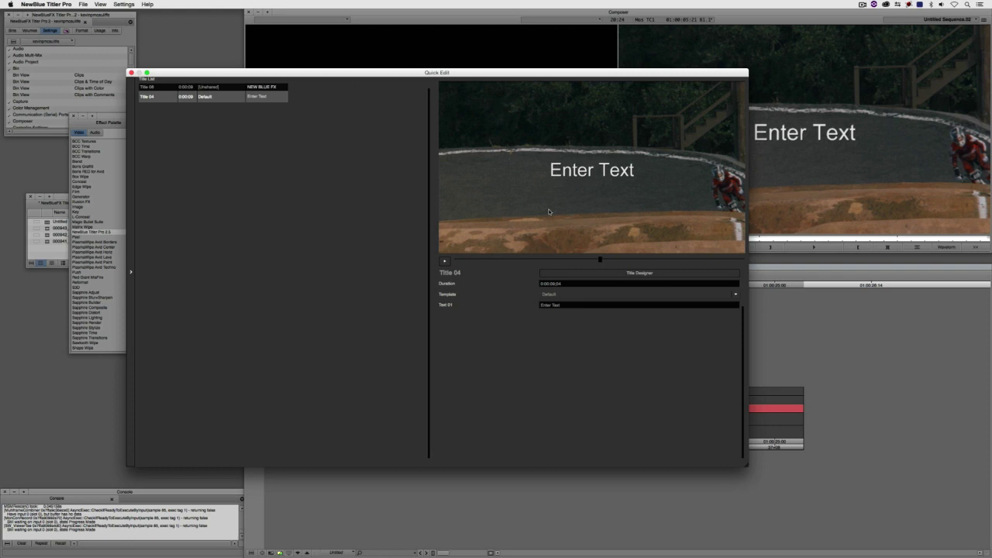
pyautogui.click(579, 273)
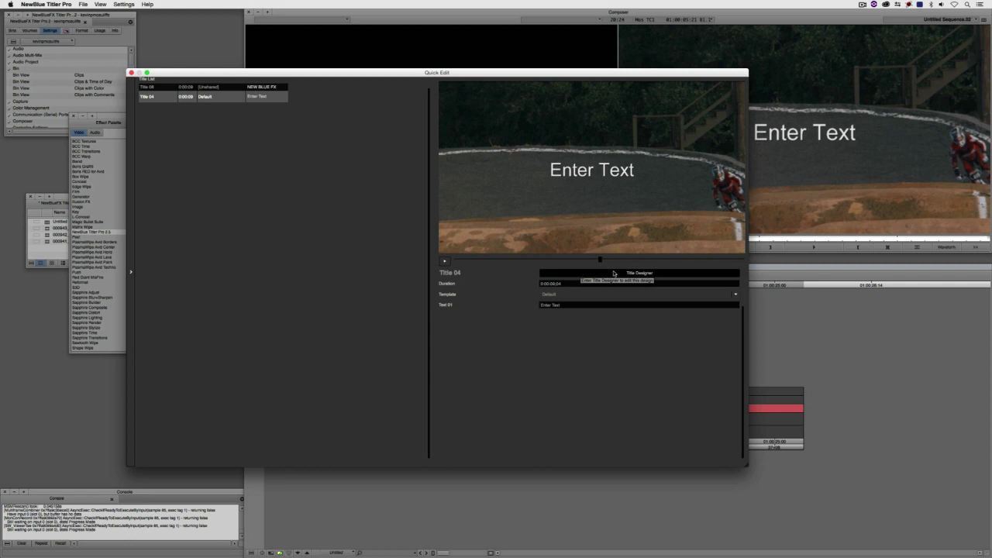
pyautogui.click(613, 273)
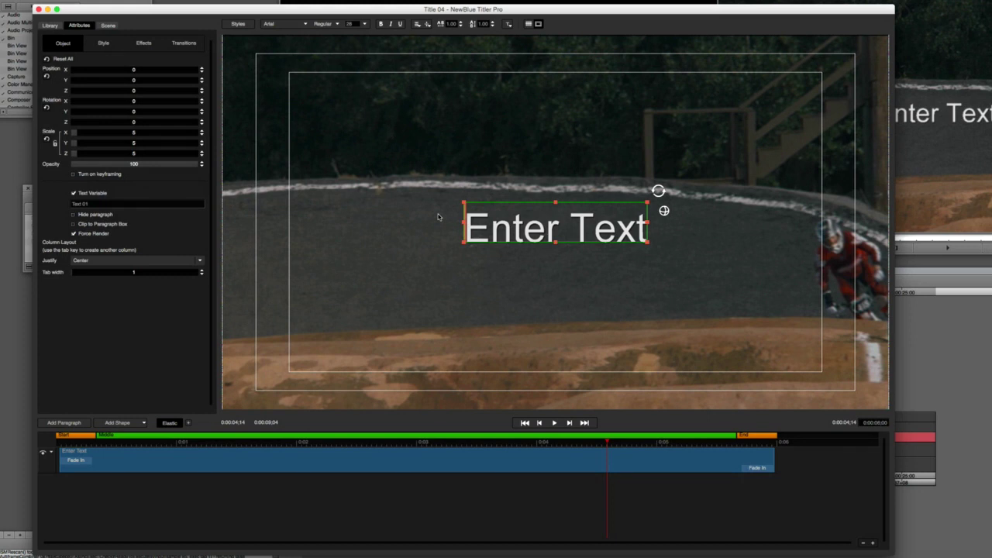
# Replace the placeholder title text with NEW BLUE FX.
pyautogui.doubleClick(512, 227)
pyautogui.write('N')
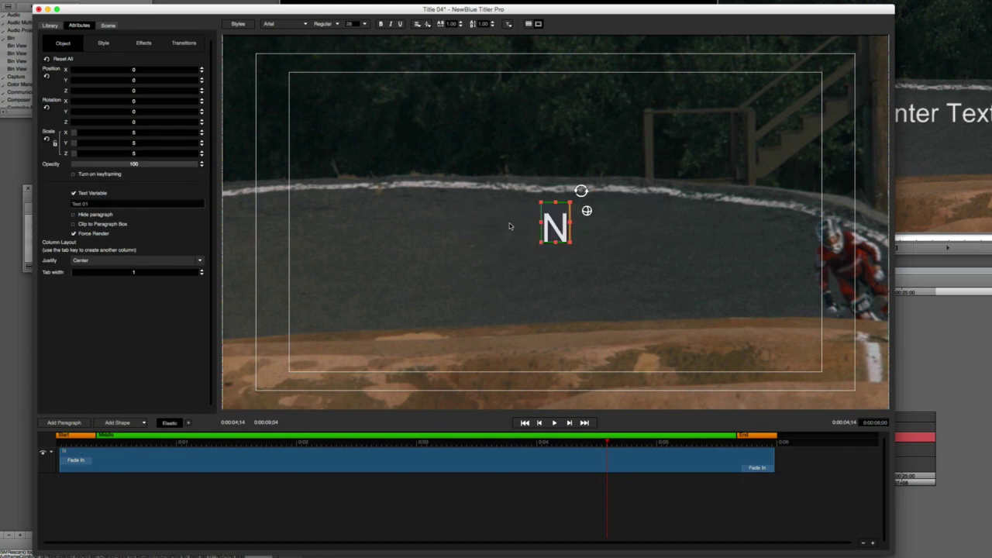
pyautogui.write('EW BLUE FX')
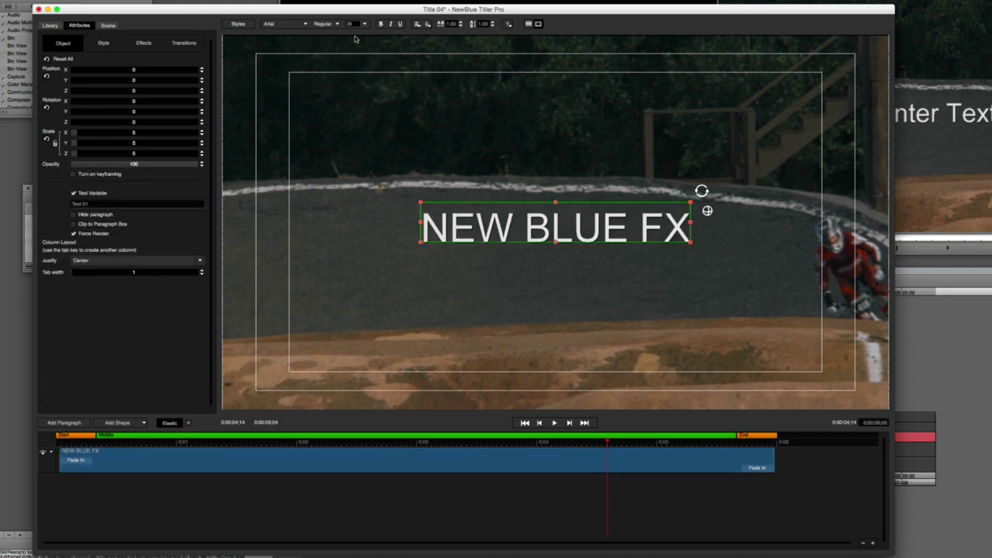
# Set the title text's font to Impact and its size to 72.
pyautogui.click(287, 24)
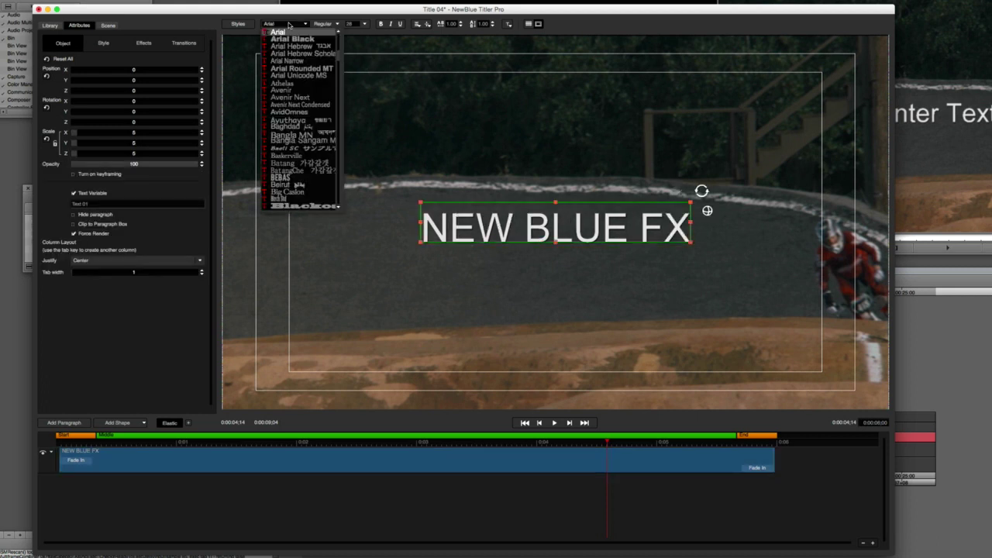
pyautogui.press('i')
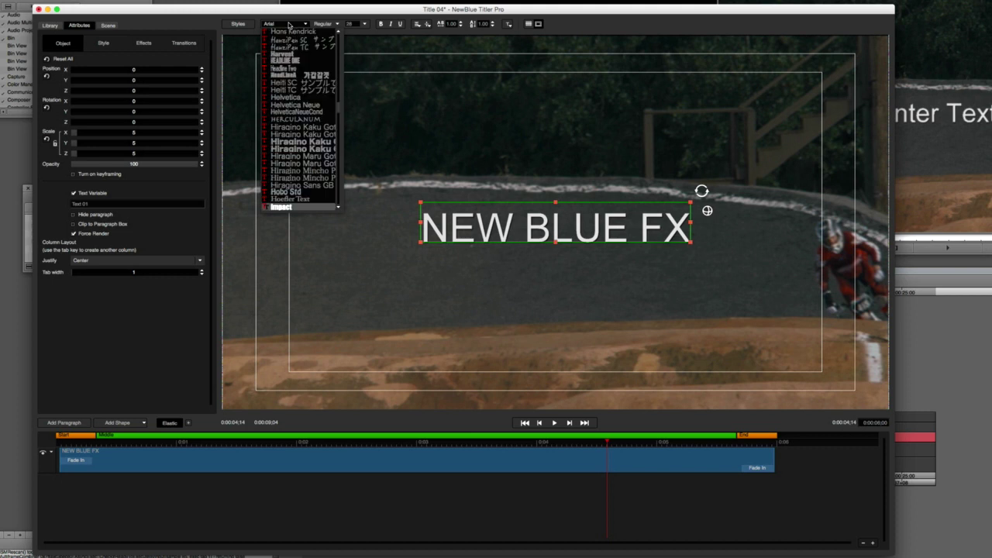
pyautogui.press('Return')
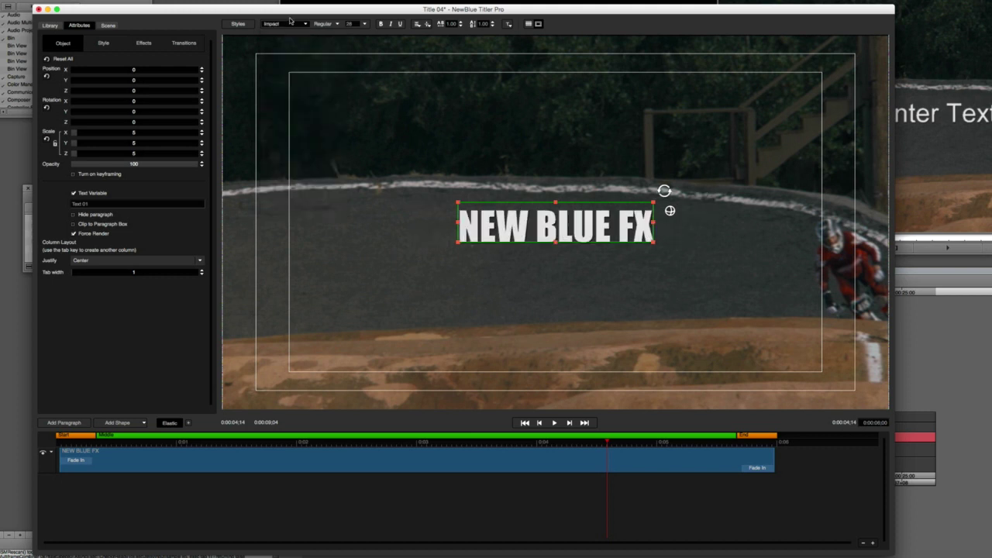
pyautogui.click(364, 24)
pyautogui.click(350, 66)
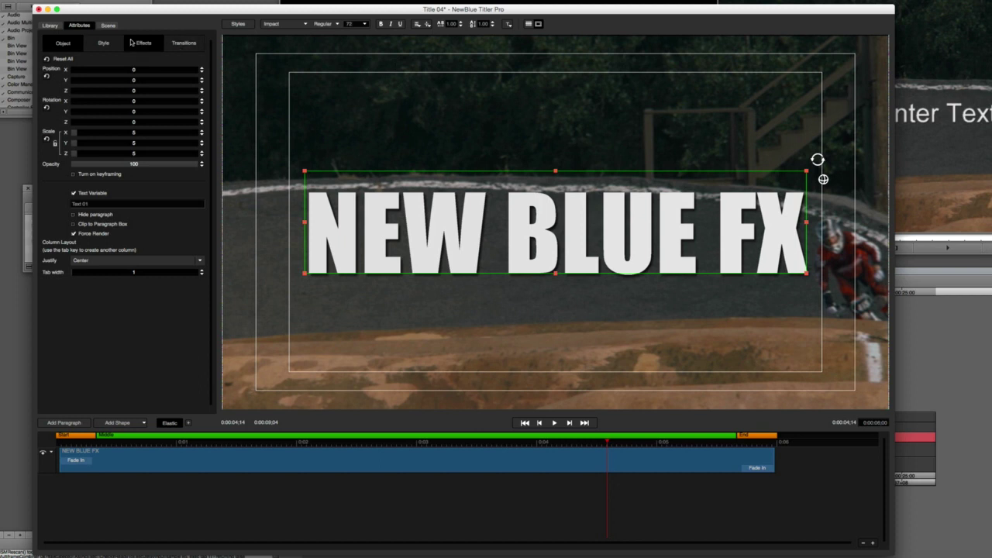
# Examine the preset text styles available in the library.
pyautogui.click(53, 28)
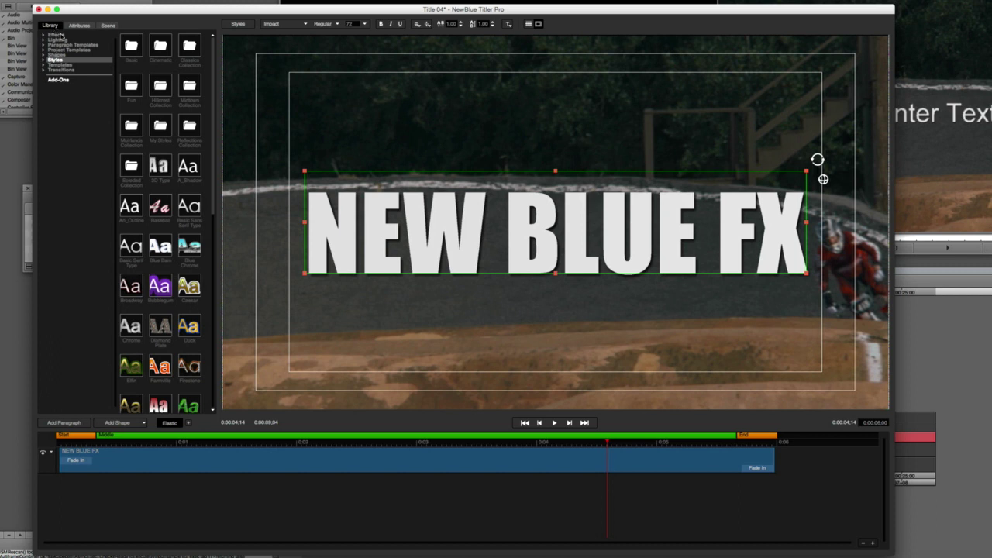
pyautogui.scroll(-1, 216, 72)
pyautogui.scroll(-5, 215, 72)
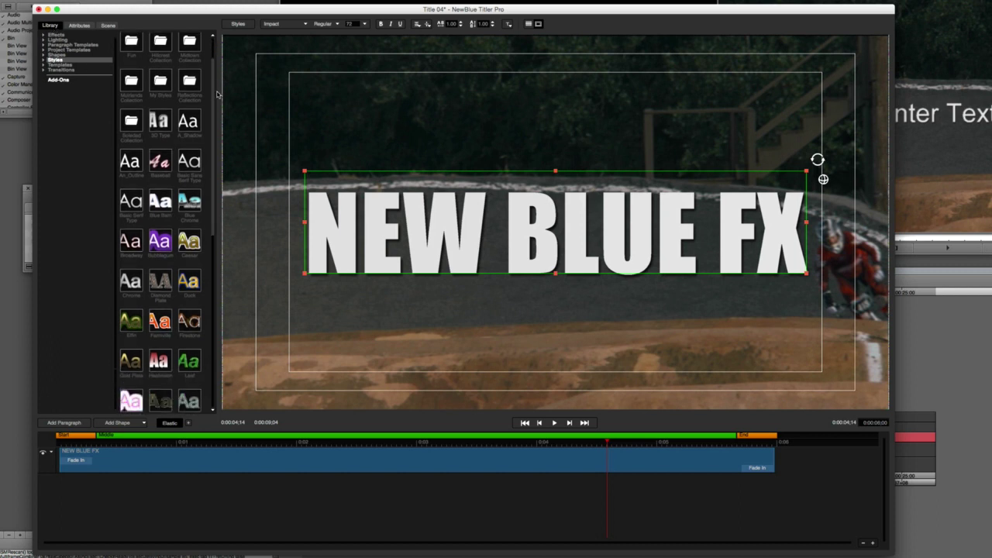
pyautogui.scroll(-8, 223, 118)
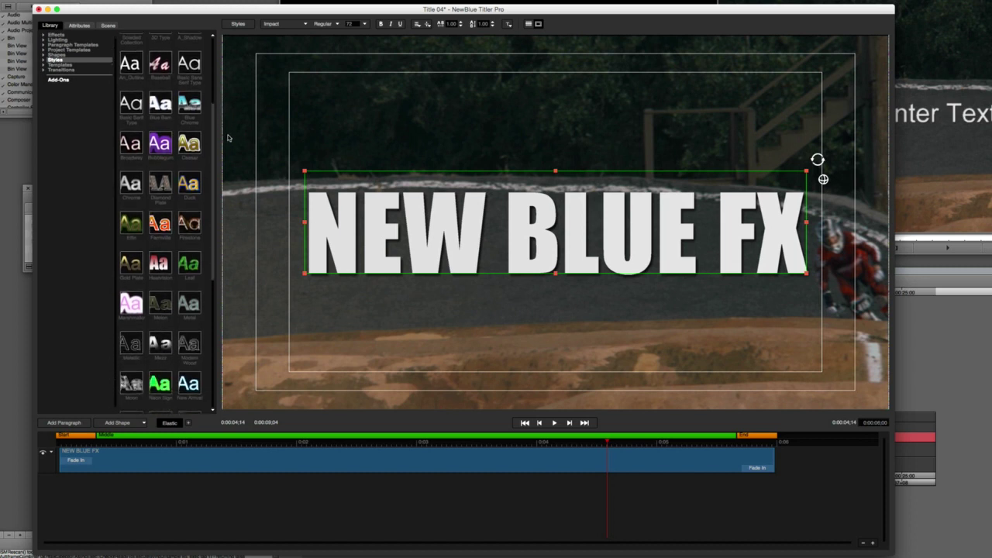
pyautogui.scroll(-6, 228, 192)
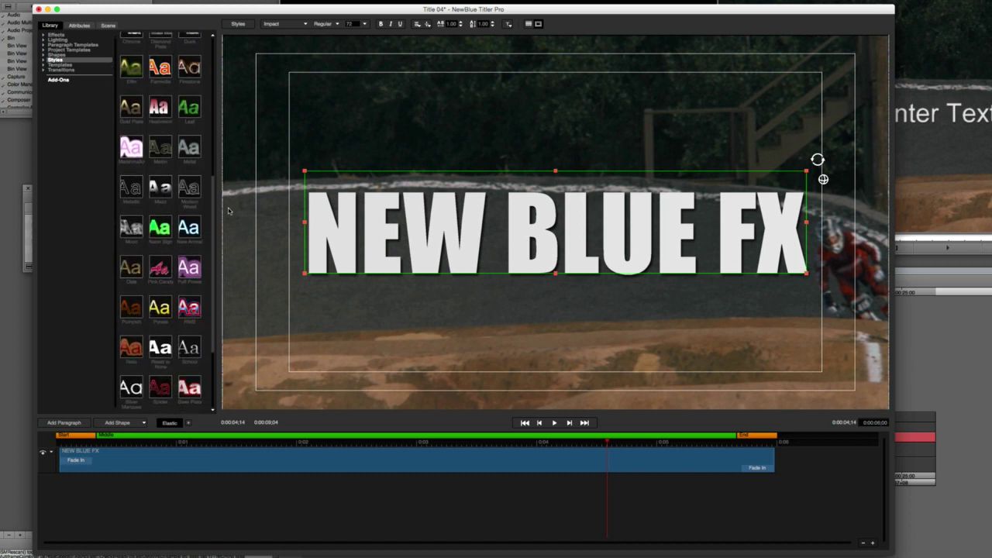
pyautogui.scroll(15, 228, 237)
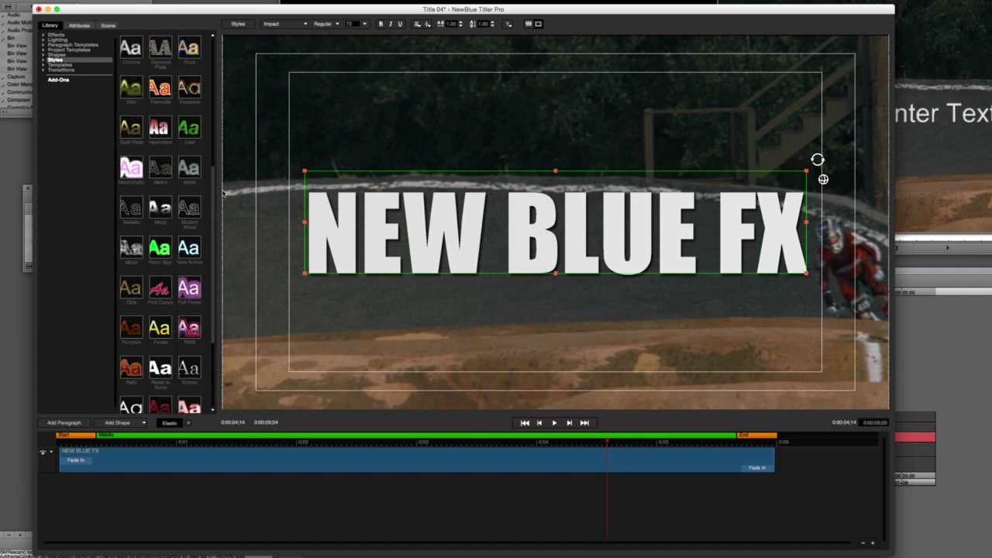
pyautogui.scroll(3, 224, 97)
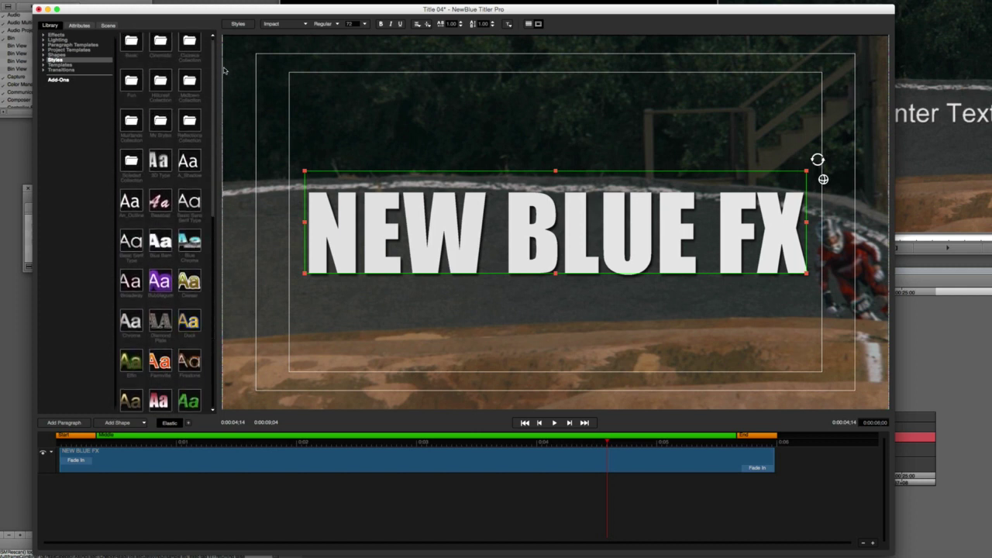
pyautogui.scroll(-4, 227, 112)
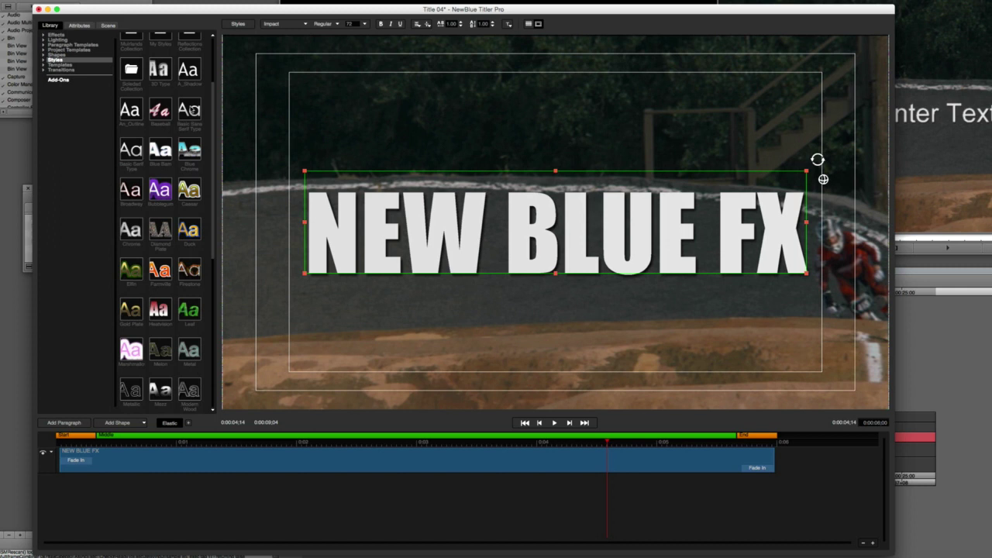
# Try the Basic Sans Serif Type, Baseball and another preset style on the title text.
pyautogui.click(190, 110)
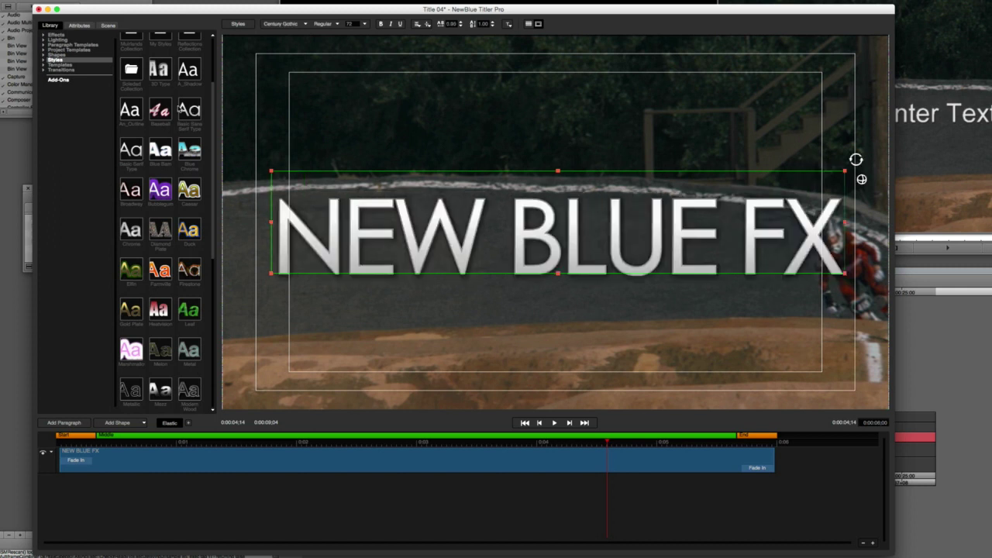
pyautogui.click(159, 109)
pyautogui.click(167, 145)
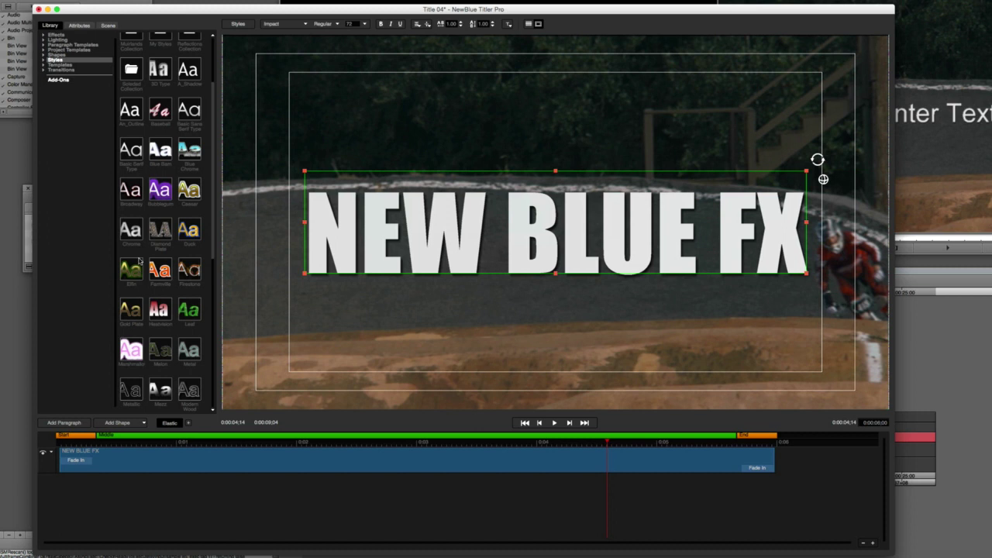
# Remove the Shadow layer from the title's style settings.
pyautogui.click(79, 26)
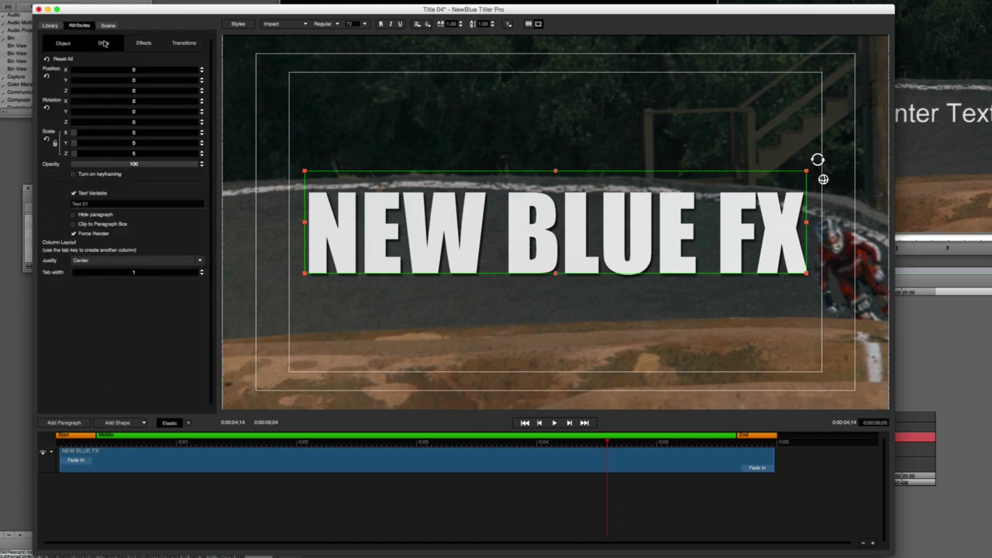
pyautogui.click(105, 43)
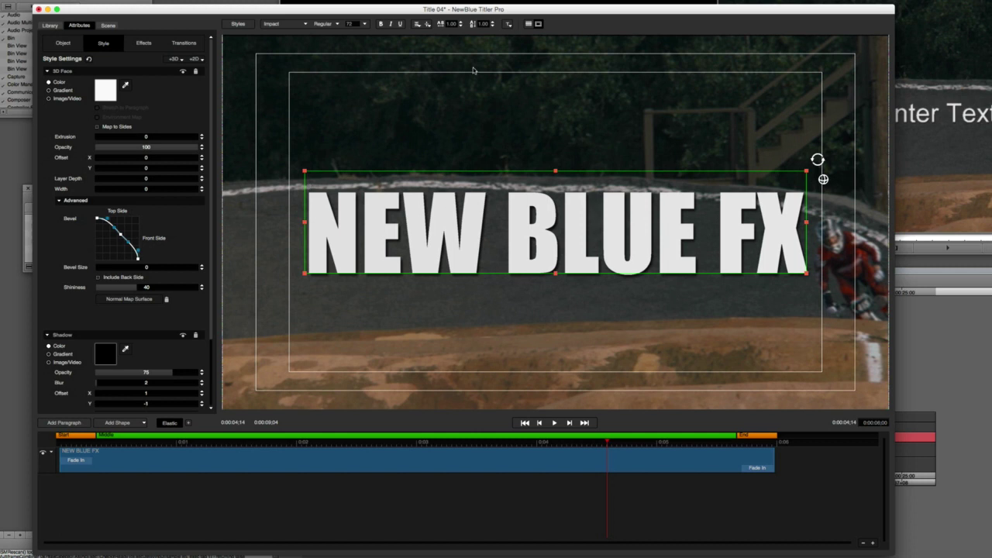
pyautogui.click(47, 71)
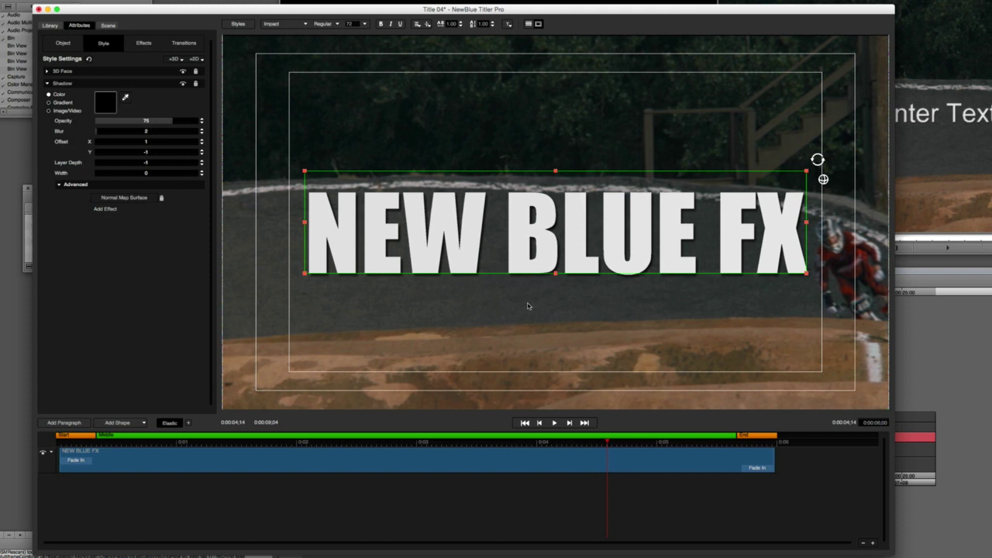
pyautogui.click(195, 83)
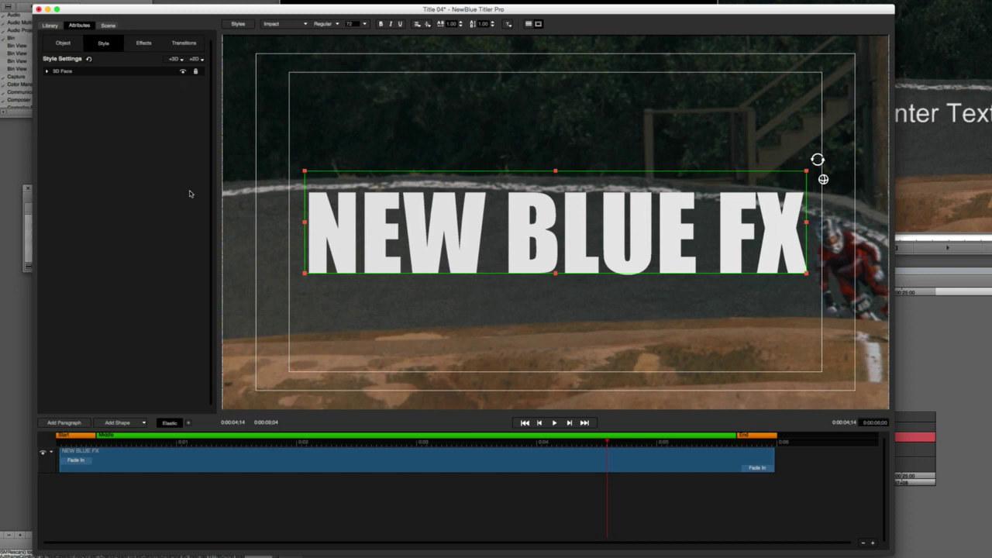
# Sample the brown of the dirt bank in the background footage as the title's 3D Face color.
pyautogui.click(48, 71)
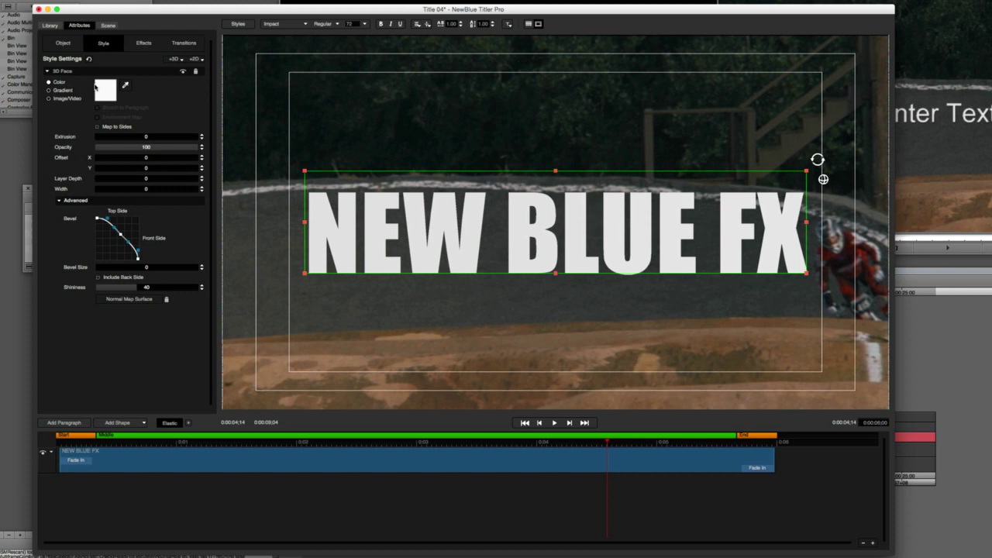
pyautogui.click(125, 87)
pyautogui.click(548, 339)
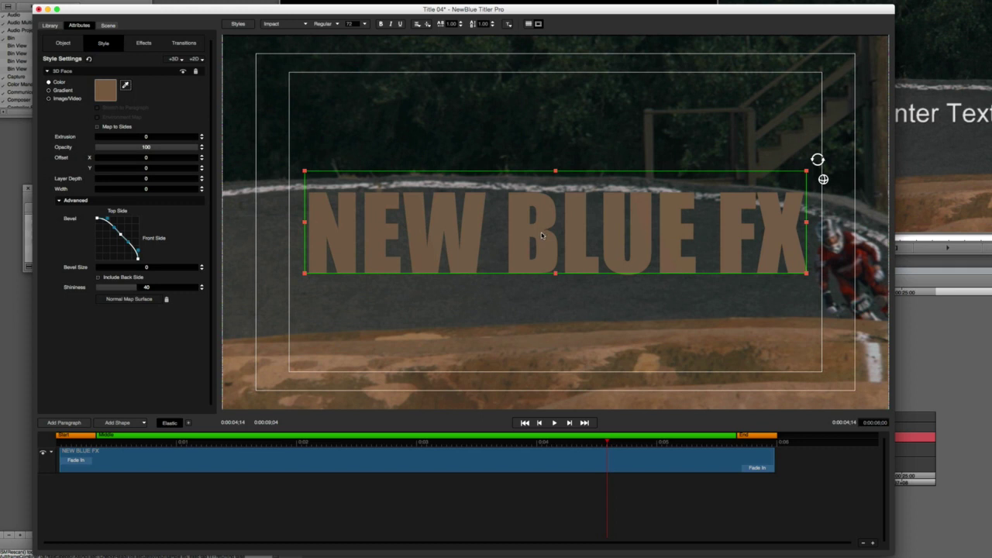
# Raise the 3D Face color to full brightness and change its hue to light violet.
pyautogui.click(106, 91)
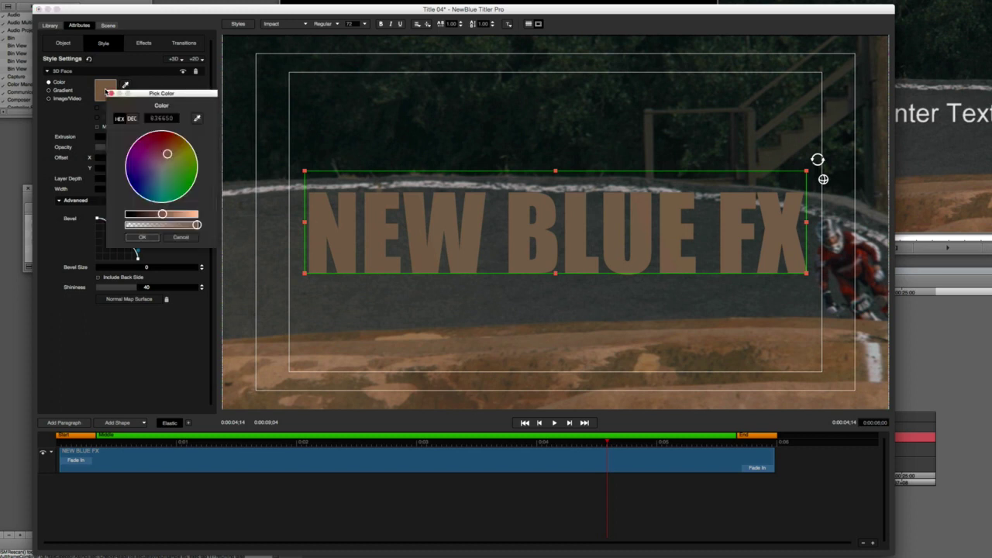
pyautogui.moveTo(162, 214); pyautogui.dragTo(198, 214)
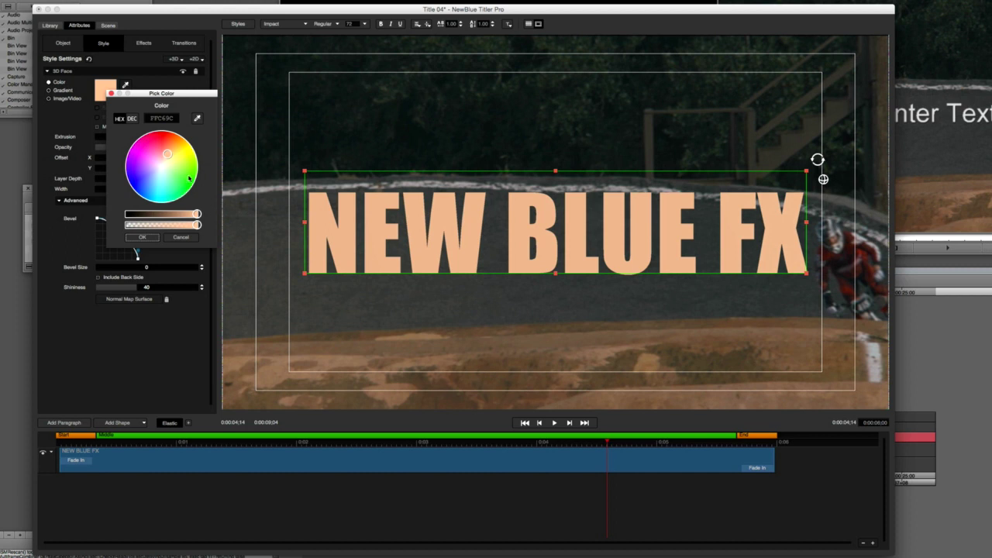
pyautogui.click(160, 159)
pyautogui.moveTo(161, 159); pyautogui.dragTo(146, 173)
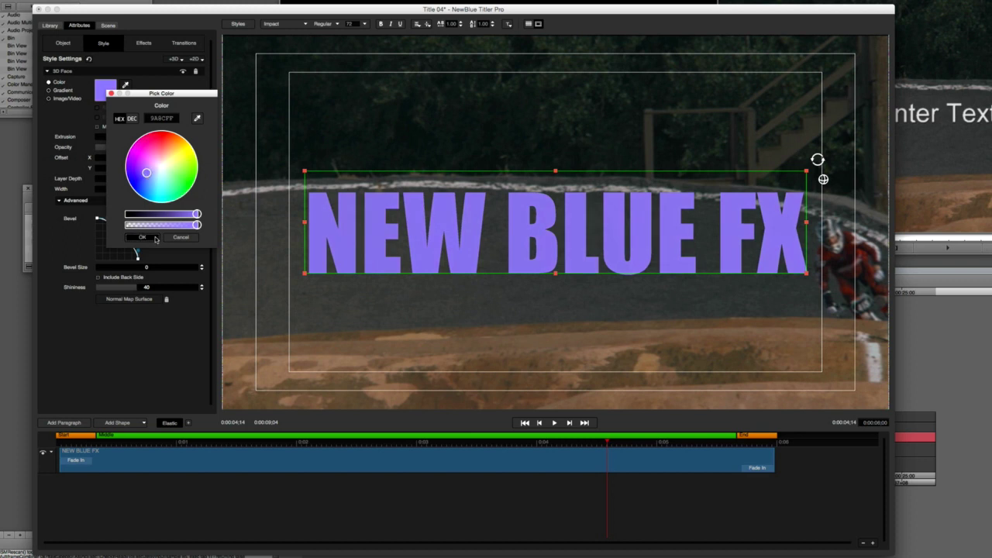
pyautogui.click(155, 238)
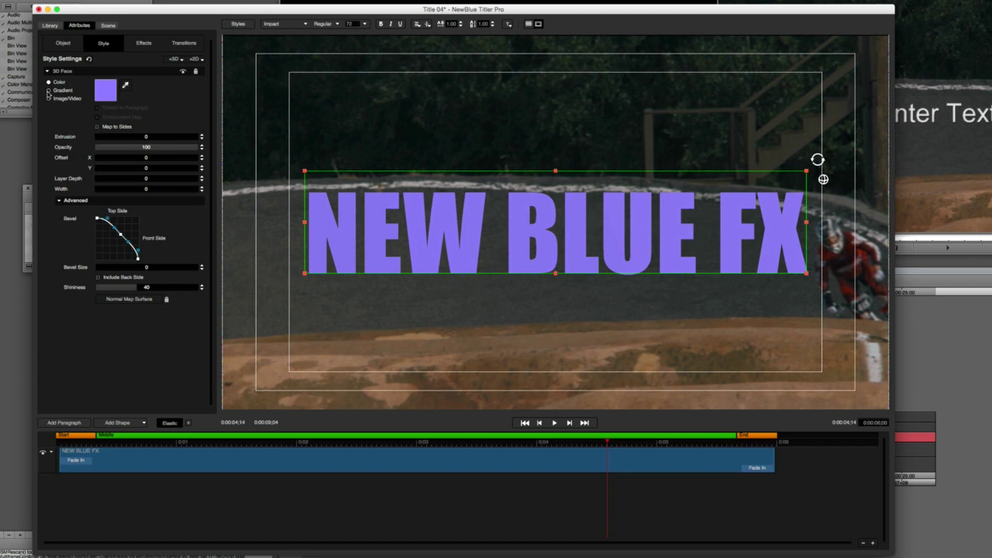
# Fill the 3D Face with a two-color linear gradient and rotate it to run vertically from white above to black below.
pyautogui.click(48, 91)
pyautogui.click(55, 83)
pyautogui.click(62, 91)
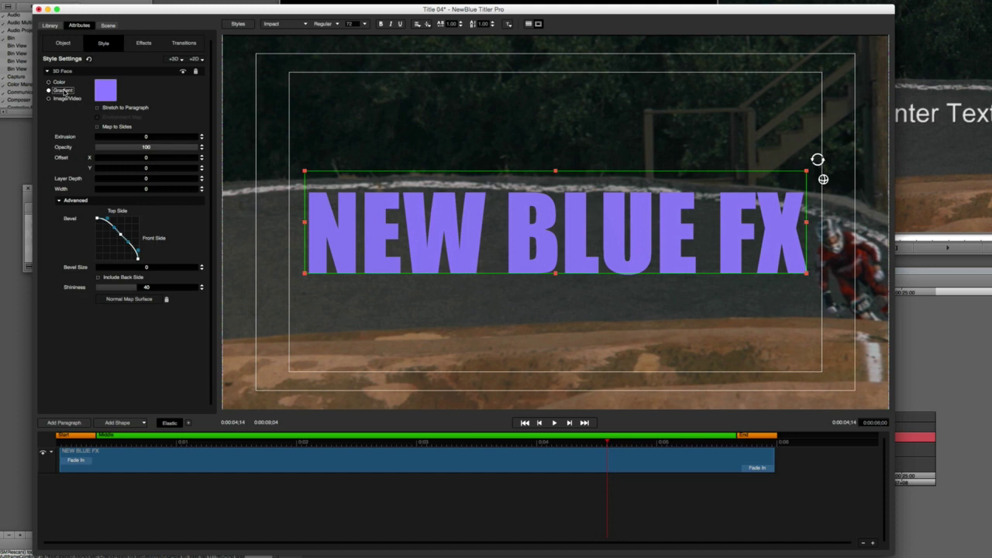
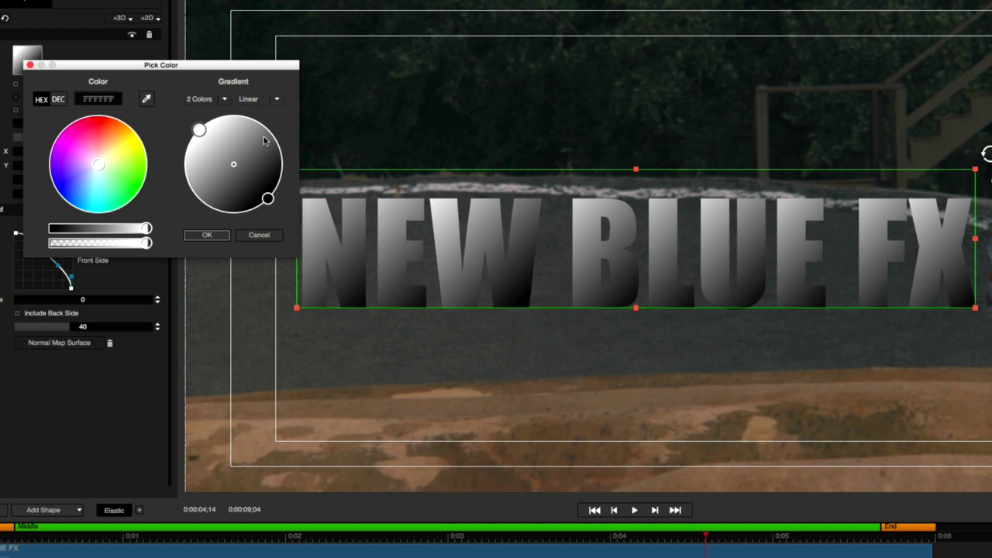
pyautogui.moveTo(199, 132); pyautogui.dragTo(232, 120)
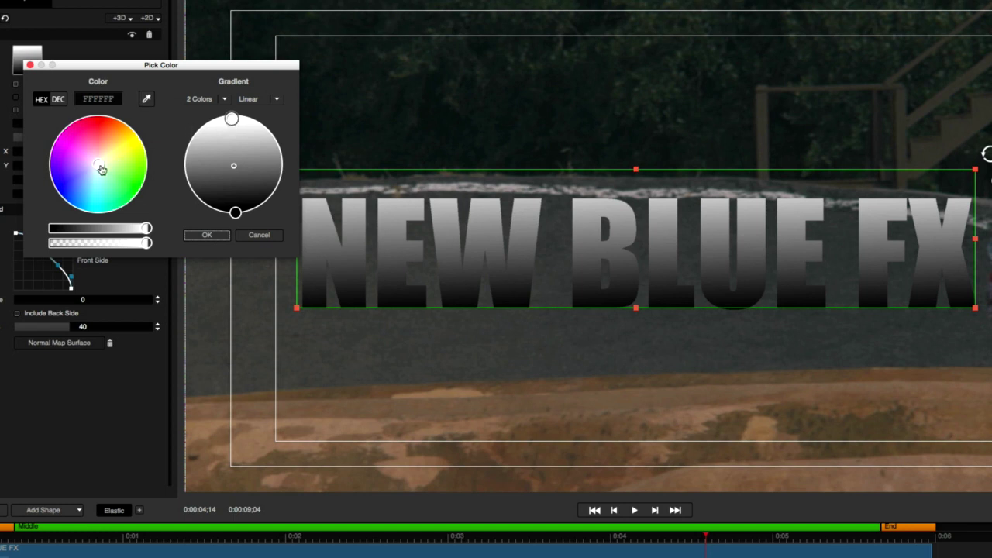
# Recolor the 3D Face gradient with red FF0004 as its upper color and blue 0037FF as its lower color.
pyautogui.moveTo(100, 169); pyautogui.dragTo(96, 116)
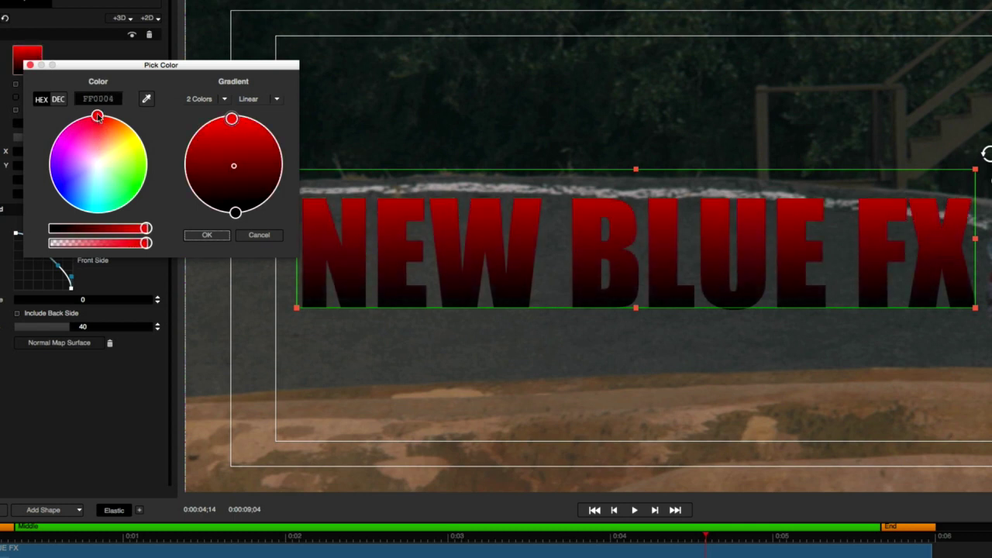
pyautogui.click(236, 213)
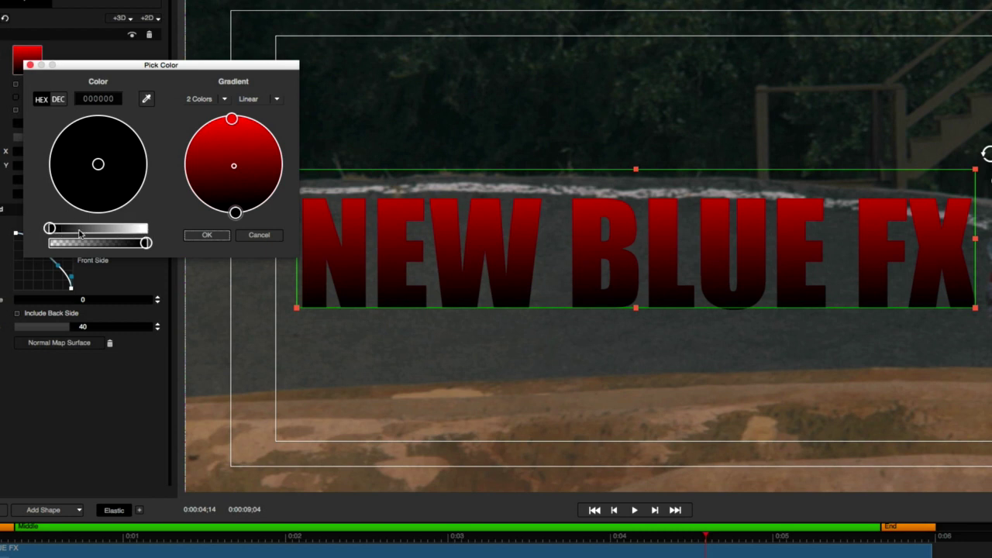
pyautogui.moveTo(51, 229); pyautogui.dragTo(164, 233)
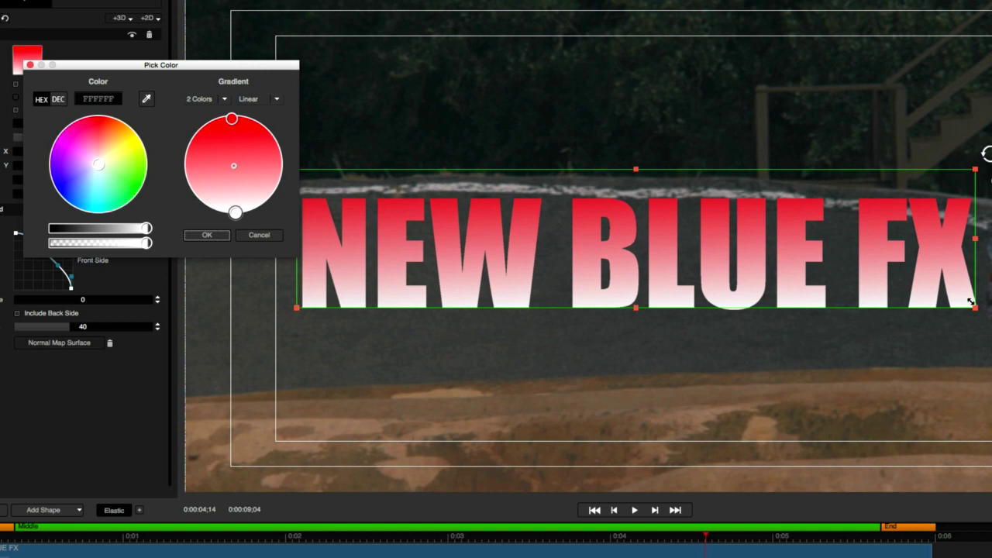
pyautogui.moveTo(99, 166); pyautogui.dragTo(62, 199)
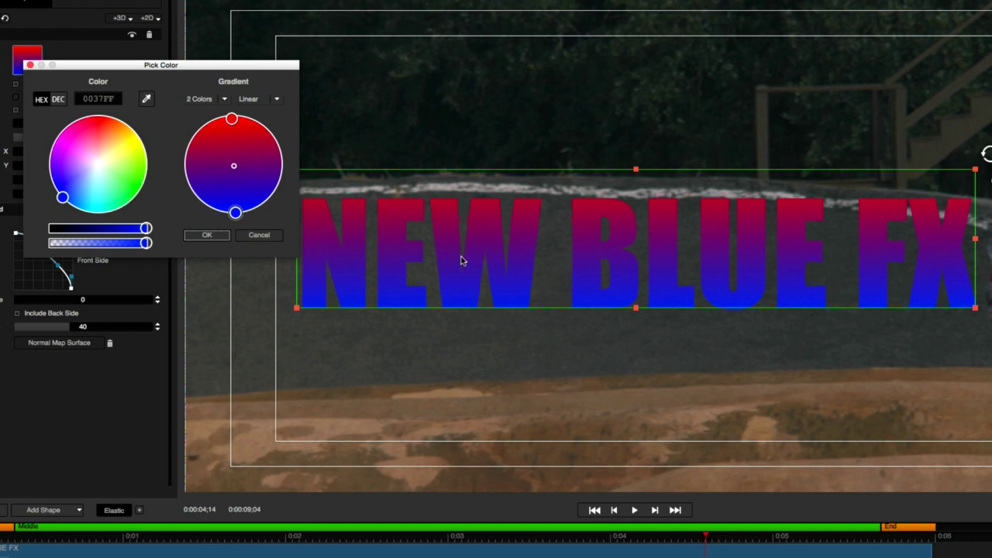
# Move the red and blue gradient stops inward toward the center to tighten the blend between them.
pyautogui.click(230, 124)
pyautogui.moveTo(230, 124); pyautogui.dragTo(234, 147)
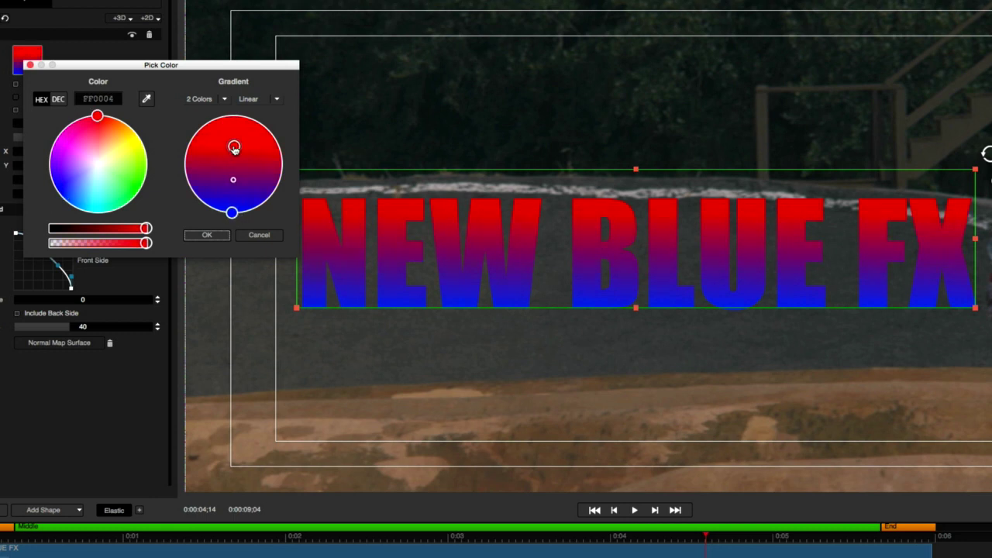
pyautogui.moveTo(232, 213); pyautogui.dragTo(233, 175)
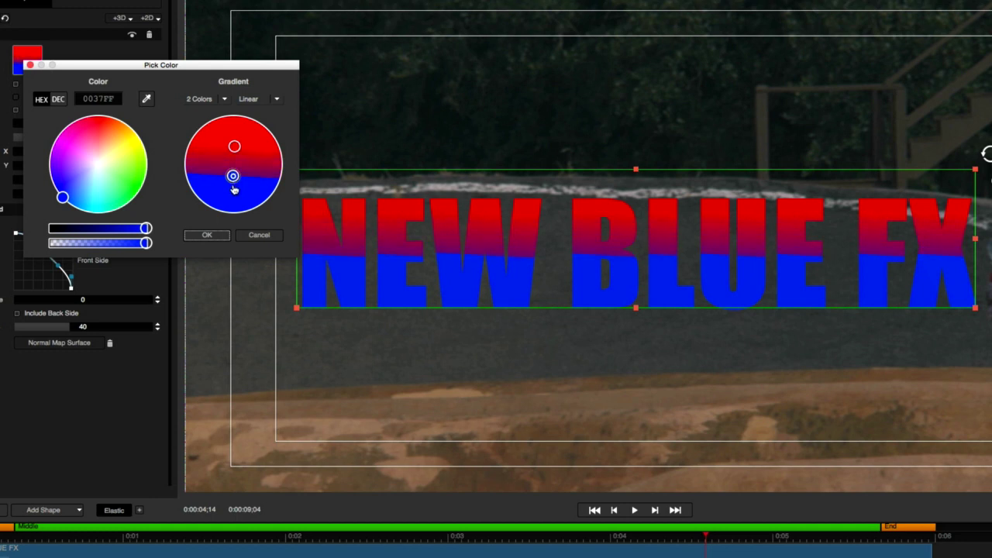
pyautogui.moveTo(233, 178)
pyautogui.mouseDown()
pyautogui.moveTo(235, 146)
pyautogui.moveTo(231, 197)
pyautogui.mouseUp()
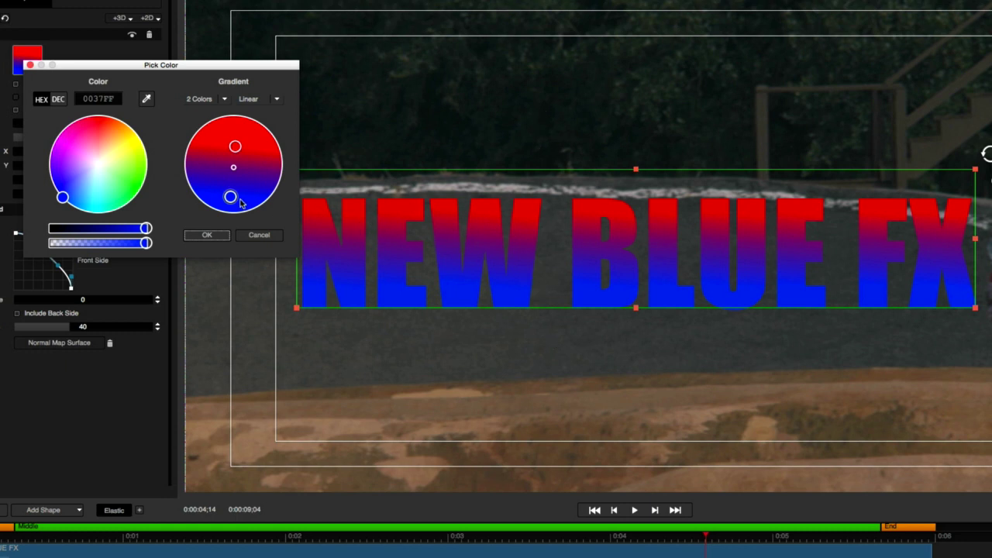
# Rotate the gradient to run horizontally from red to blue, apply it, and stretch it across the whole paragraph.
pyautogui.moveTo(231, 197); pyautogui.dragTo(259, 169)
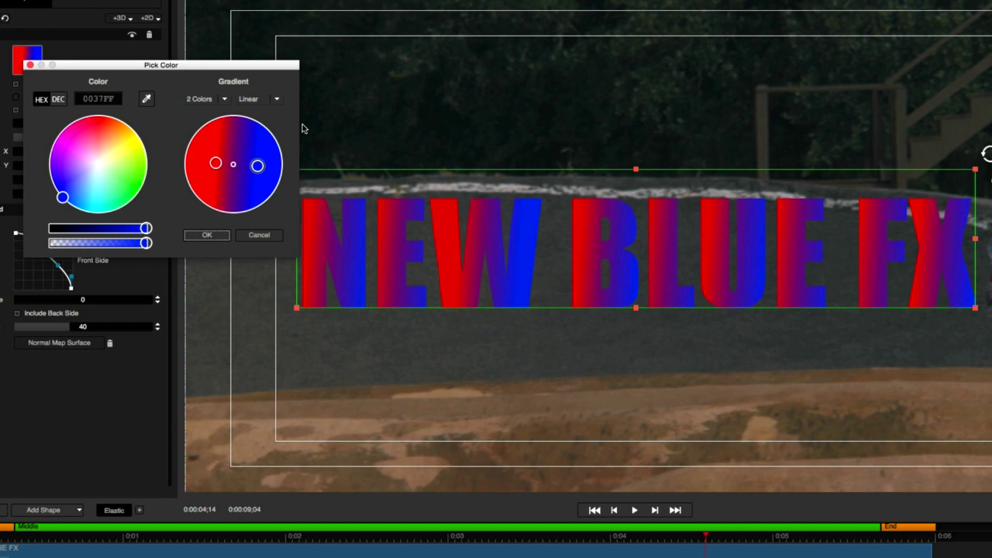
pyautogui.moveTo(262, 167); pyautogui.dragTo(232, 135)
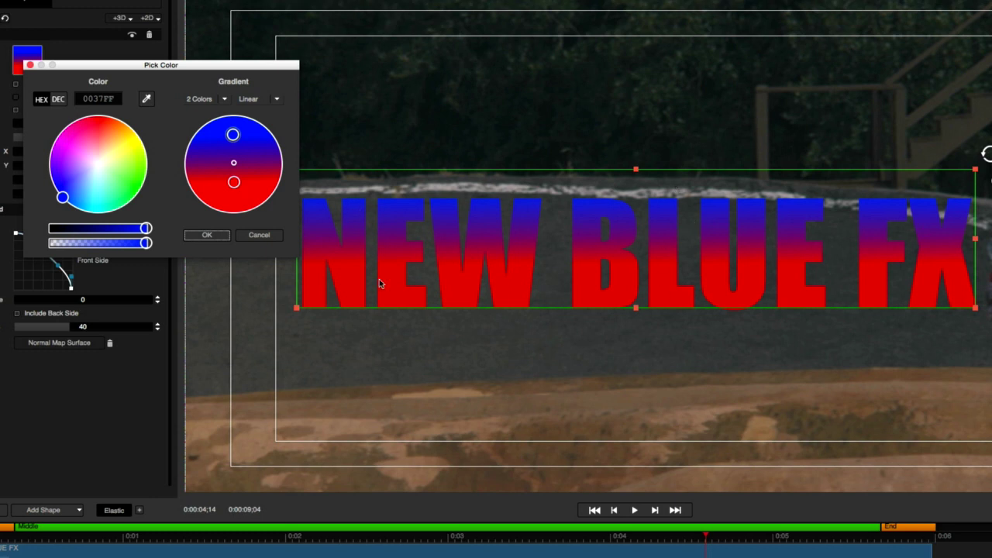
pyautogui.moveTo(233, 136); pyautogui.dragTo(263, 160)
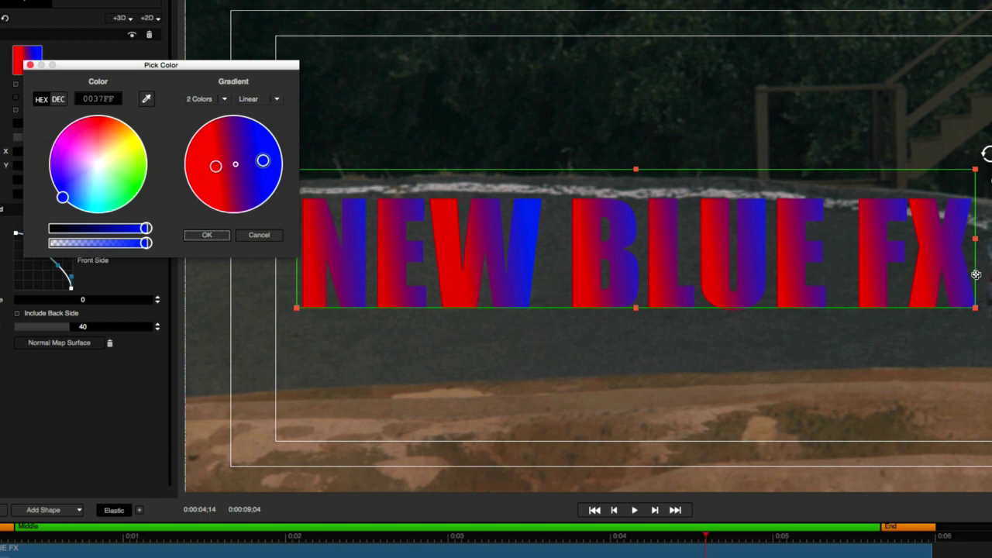
pyautogui.click(206, 237)
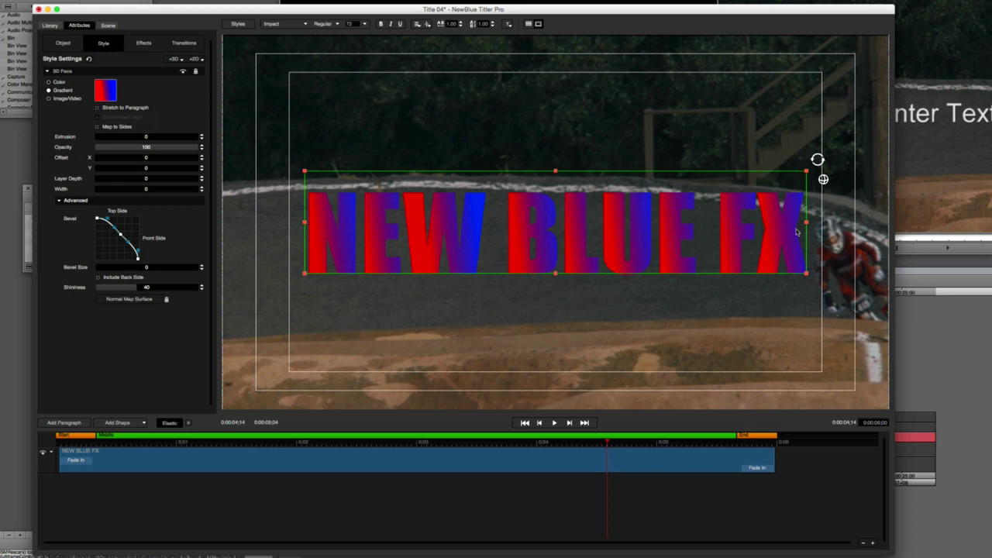
pyautogui.click(106, 109)
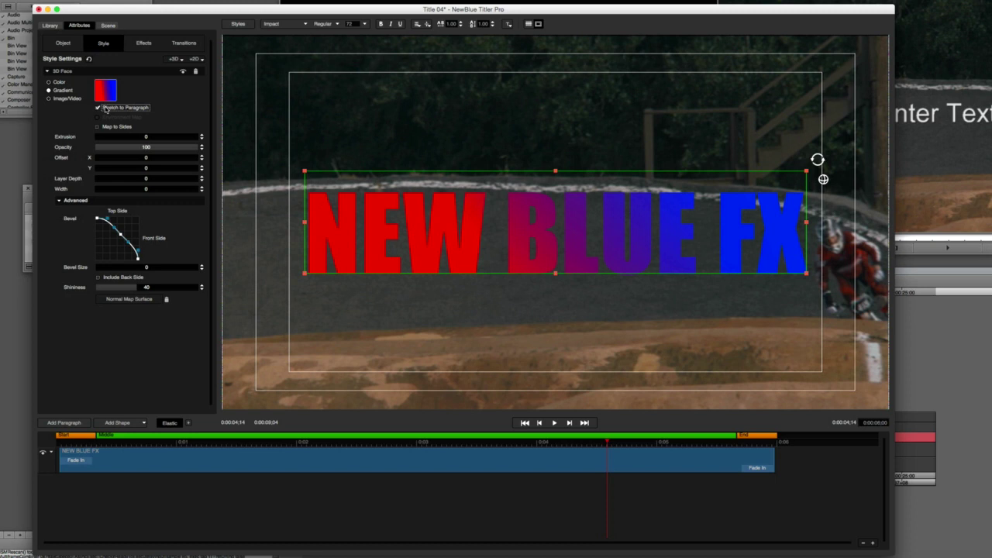
# Fill the 3D Face with the Brick3.jpg image from the Textures folder, previewing the file before opening it.
pyautogui.click(60, 98)
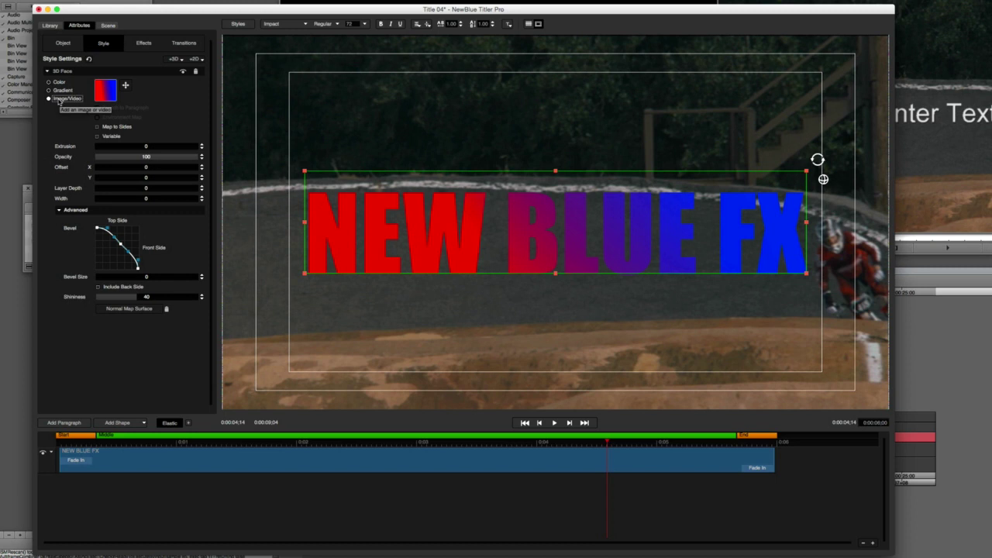
pyautogui.click(113, 91)
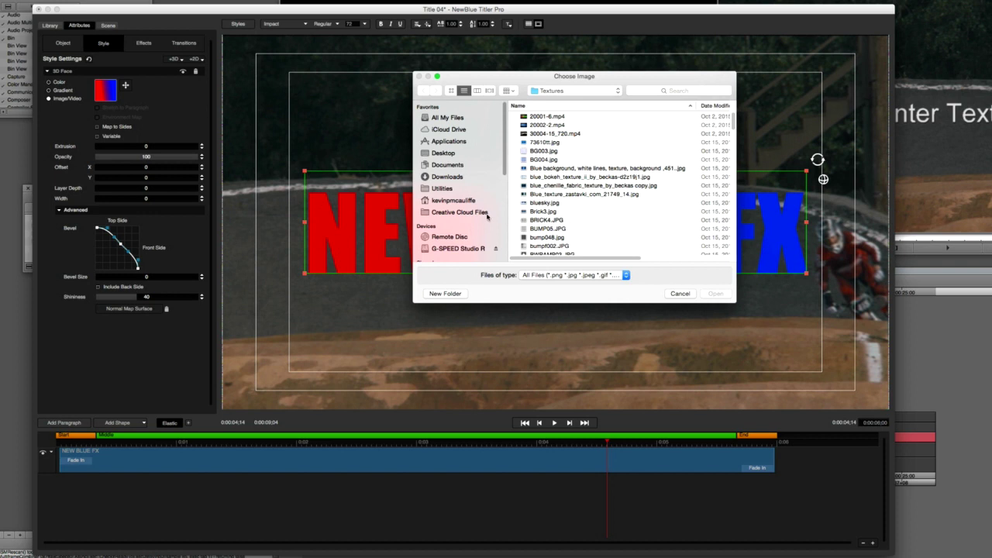
pyautogui.click(553, 213)
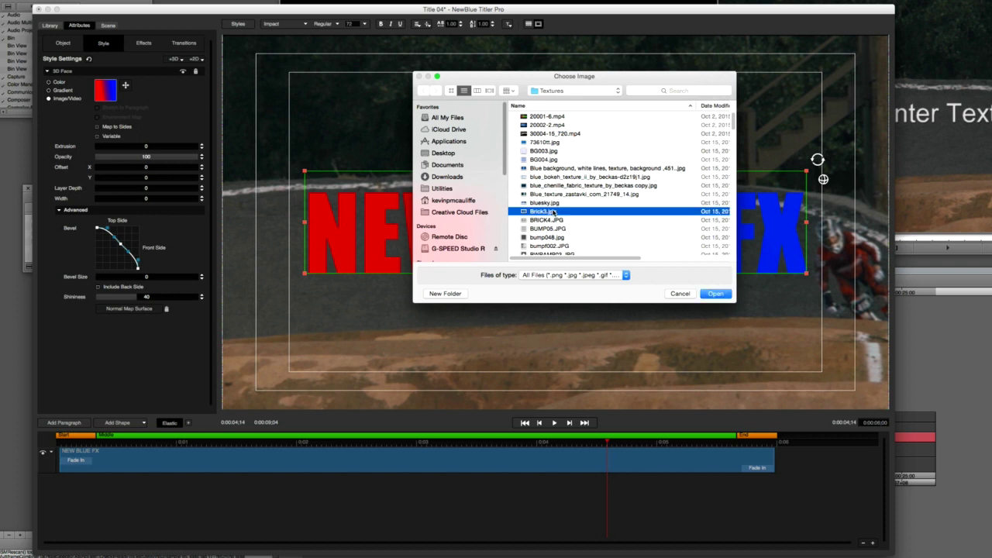
pyautogui.press('space')
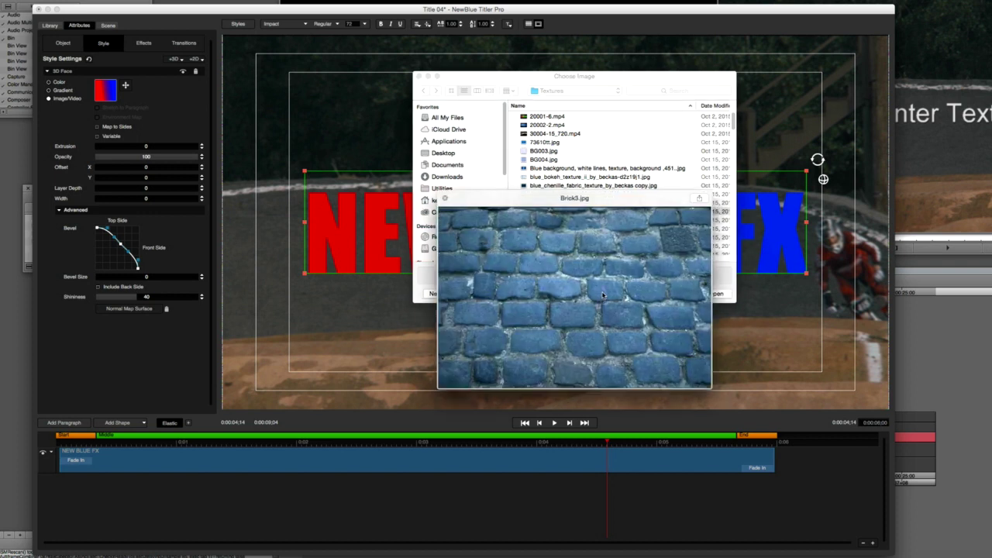
pyautogui.press('space')
pyautogui.click(714, 293)
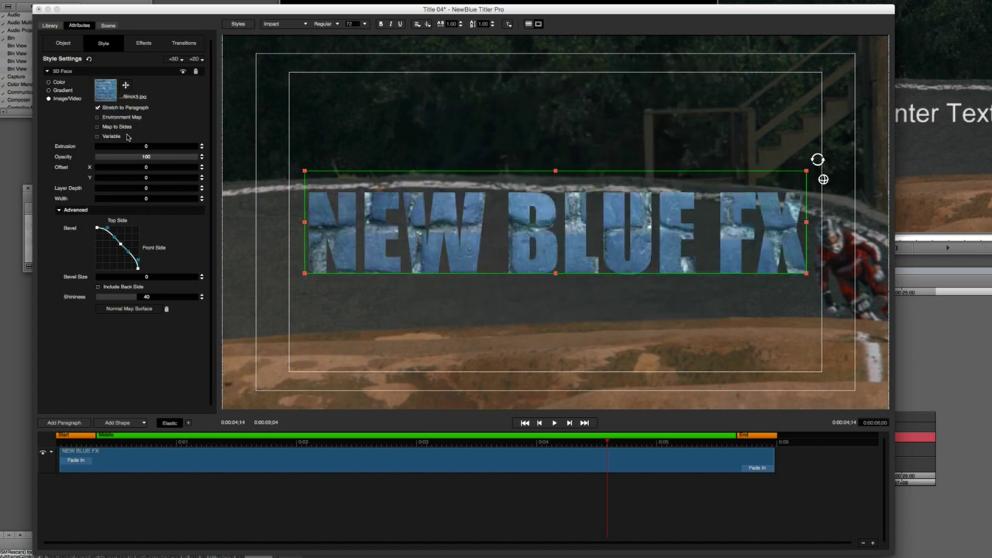
# Scale the brick texture down on the title face and shift it slightly up and to the right.
pyautogui.click(50, 91)
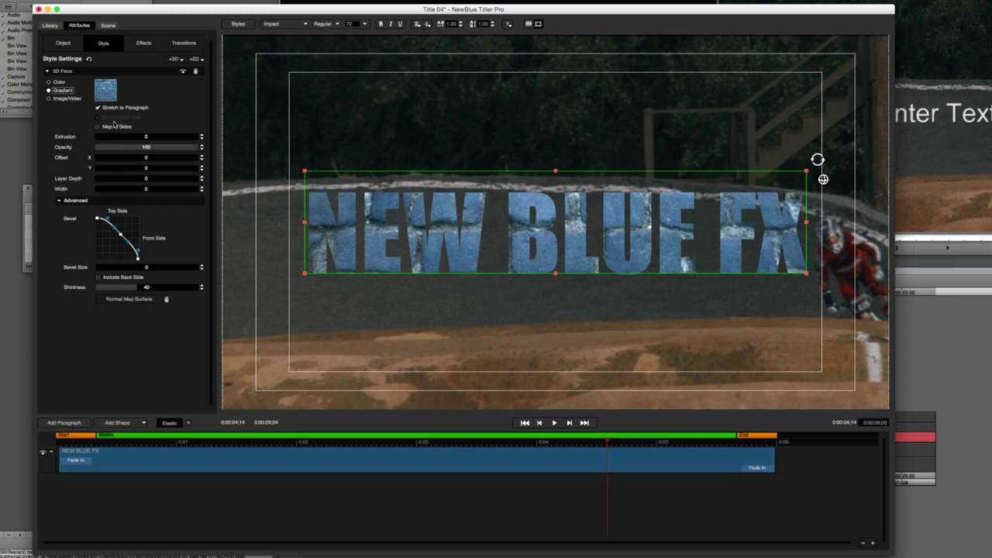
pyautogui.click(67, 99)
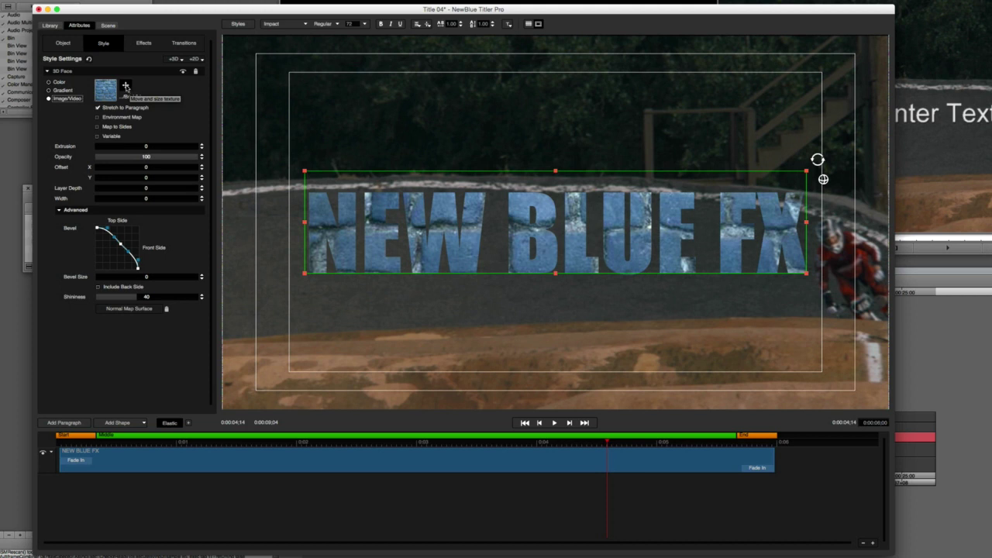
pyautogui.click(126, 86)
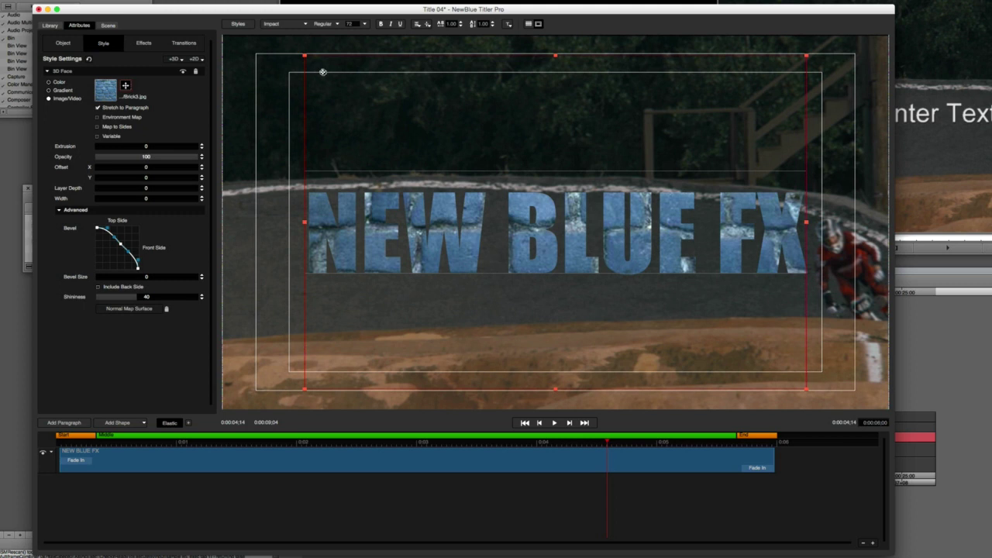
pyautogui.moveTo(299, 53); pyautogui.dragTo(226, 40)
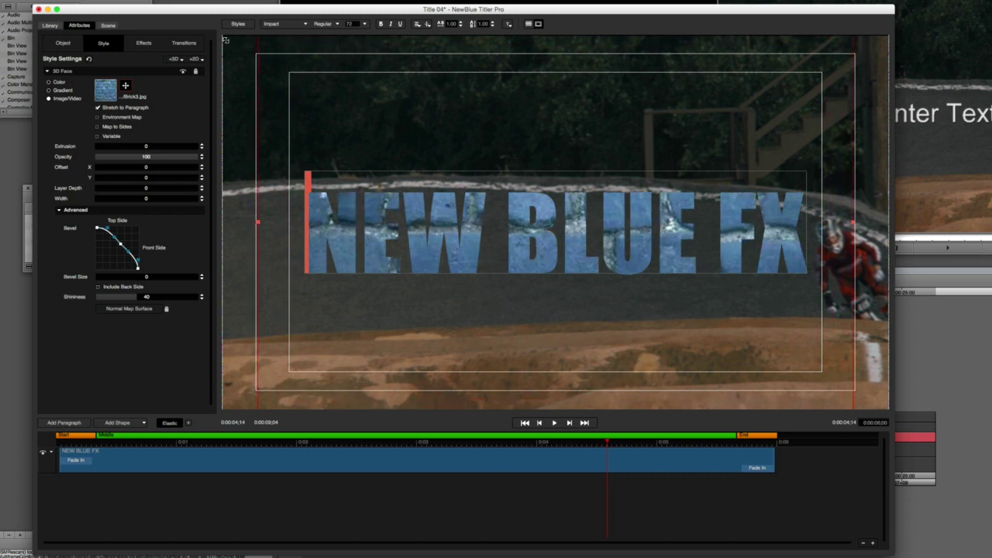
pyautogui.click(354, 72)
pyautogui.click(341, 468)
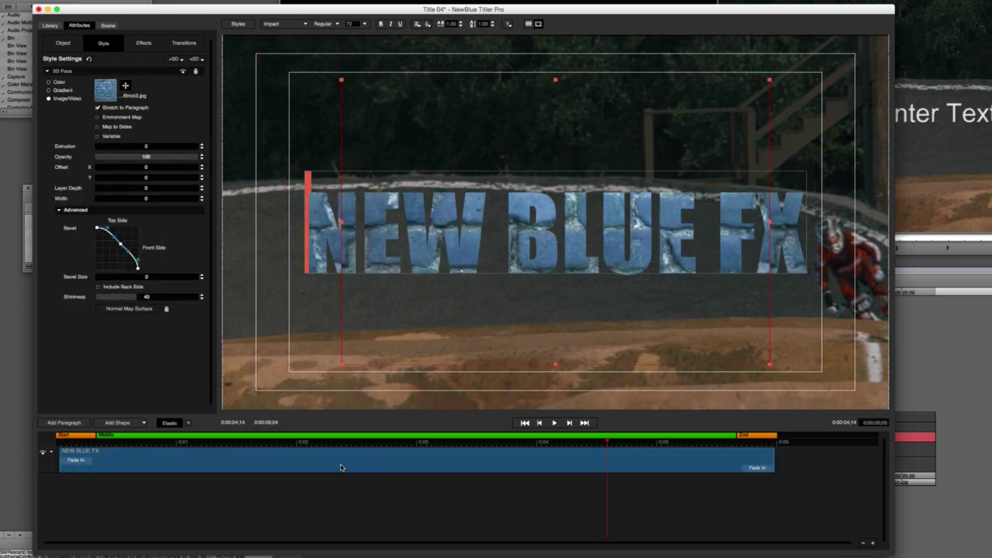
pyautogui.moveTo(433, 117)
pyautogui.mouseDown()
pyautogui.moveTo(383, 155)
pyautogui.moveTo(431, 171)
pyautogui.moveTo(506, 148)
pyautogui.moveTo(507, 112)
pyautogui.moveTo(480, 85)
pyautogui.moveTo(444, 73)
pyautogui.moveTo(446, 119)
pyautogui.moveTo(418, 135)
pyautogui.moveTo(368, 134)
pyautogui.moveTo(346, 104)
pyautogui.moveTo(452, 83)
pyautogui.moveTo(561, 90)
pyautogui.moveTo(561, 132)
pyautogui.moveTo(466, 135)
pyautogui.moveTo(444, 103)
pyautogui.moveTo(504, 113)
pyautogui.moveTo(474, 146)
pyautogui.moveTo(429, 133)
pyautogui.moveTo(453, 102)
pyautogui.moveTo(478, 106)
pyautogui.moveTo(442, 129)
pyautogui.moveTo(449, 108)
pyautogui.mouseUp()
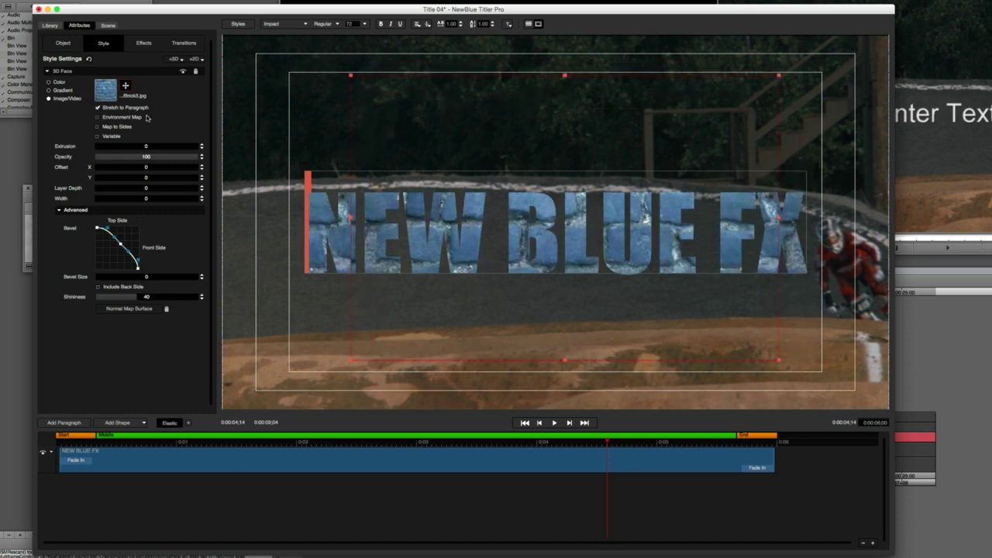
# Turn on Environment Map for the brick texture and spin the title in 3D to examine its reflections.
pyautogui.click(109, 118)
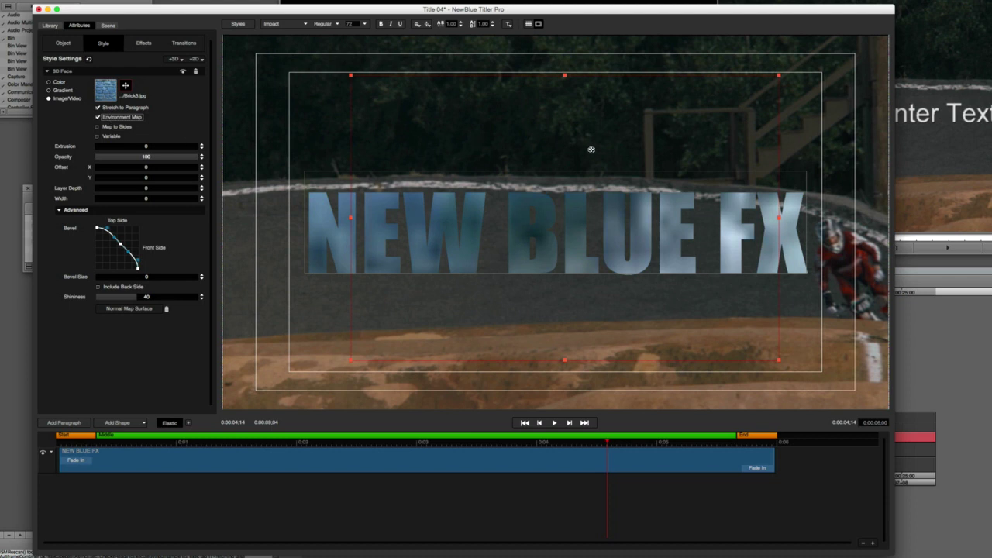
pyautogui.click(66, 43)
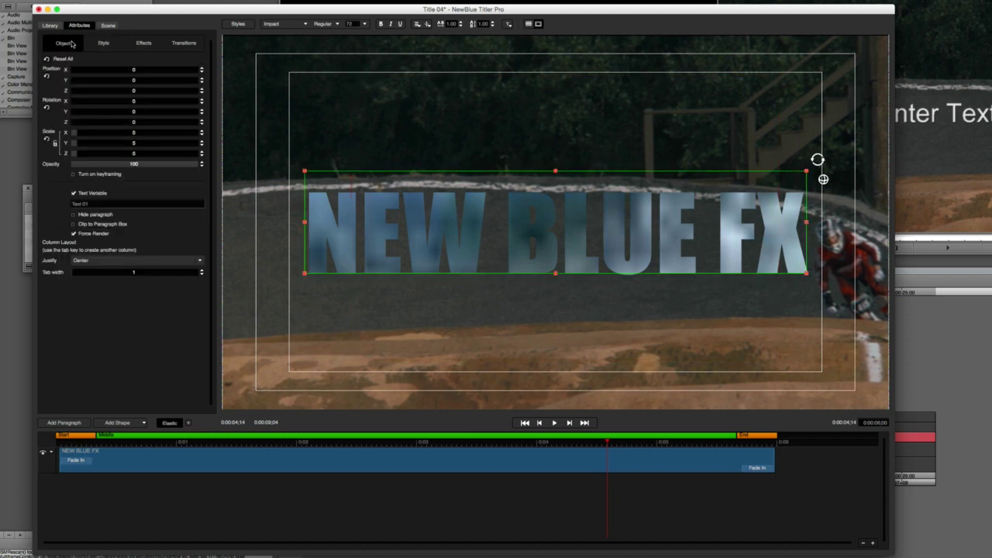
pyautogui.moveTo(823, 179); pyautogui.dragTo(326, 271)
pyautogui.moveTo(636, 241); pyautogui.dragTo(312, 153)
pyautogui.moveTo(654, 180); pyautogui.dragTo(304, 159)
pyautogui.moveTo(637, 166); pyautogui.dragTo(511, 184)
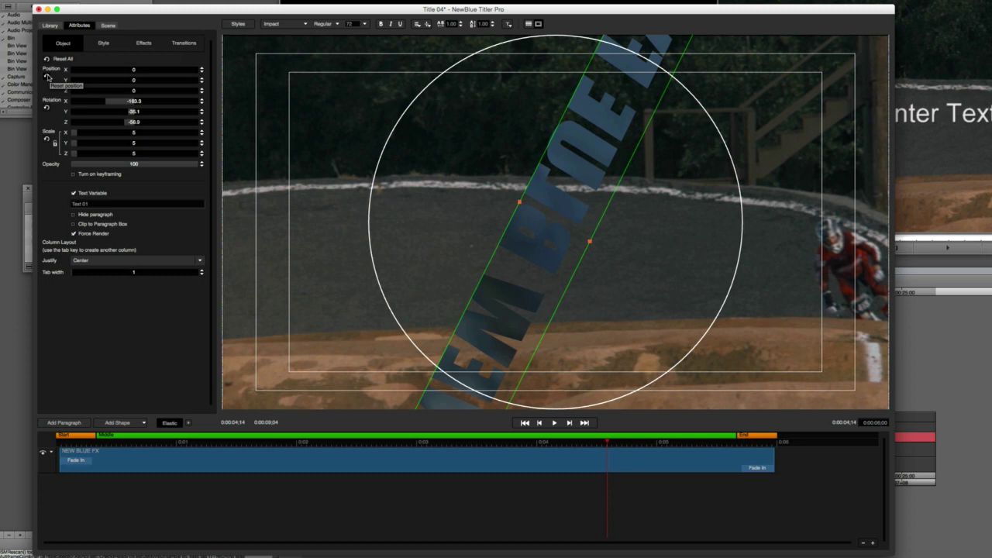
# Reset the title's rotation and turn off Environment Map for the brick texture.
pyautogui.click(47, 108)
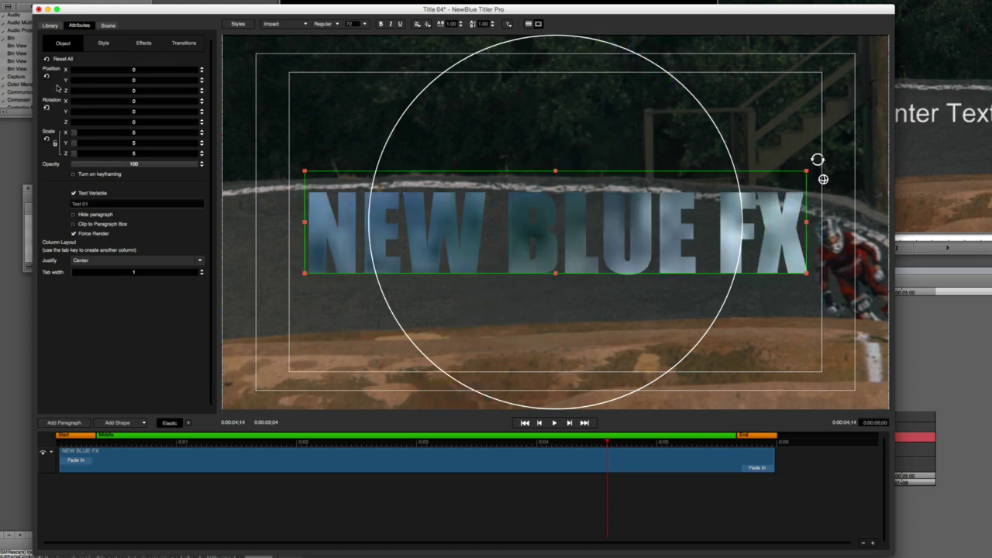
pyautogui.click(103, 43)
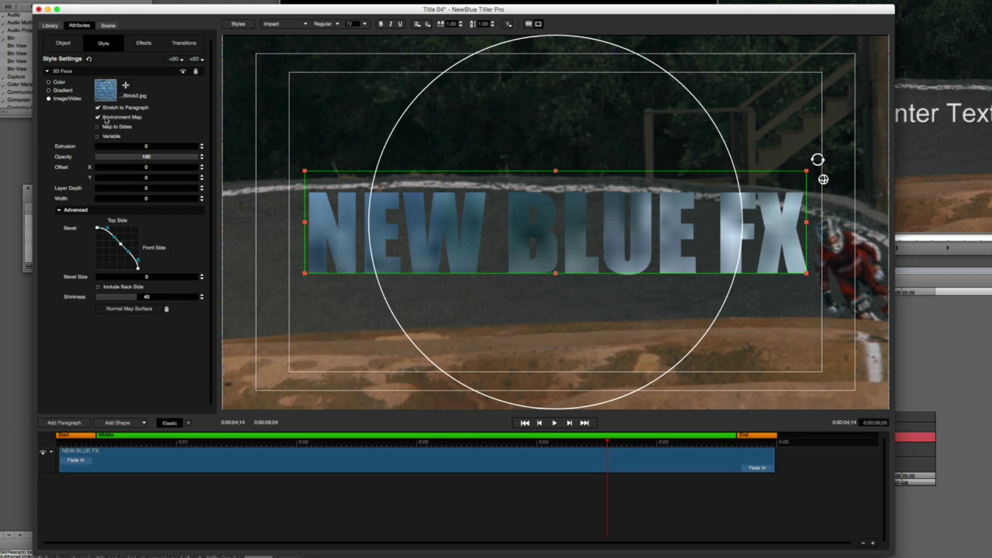
pyautogui.click(108, 117)
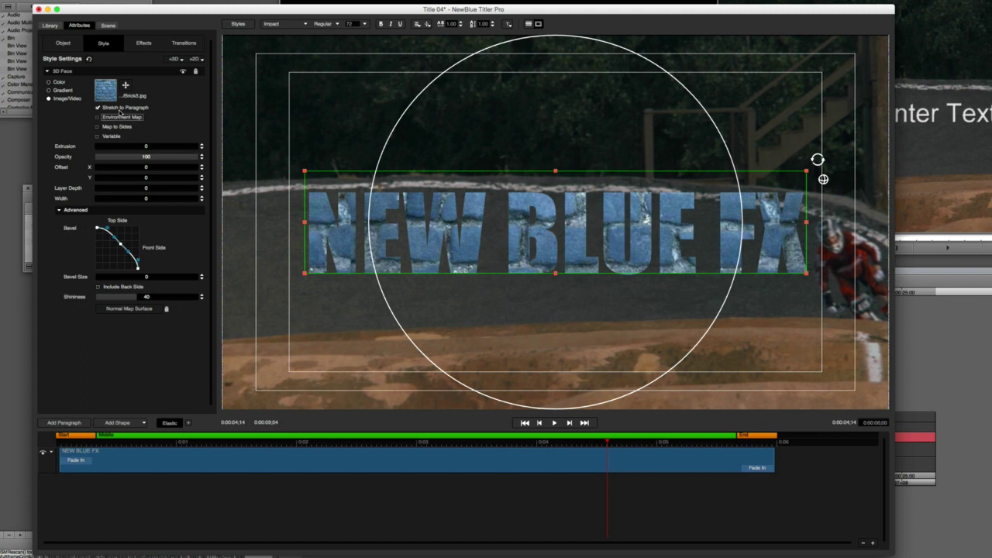
# Set the 3D Face extrusion to 10 and tilt the title in 3D to expose its sides.
pyautogui.click(147, 146)
pyautogui.write('10')
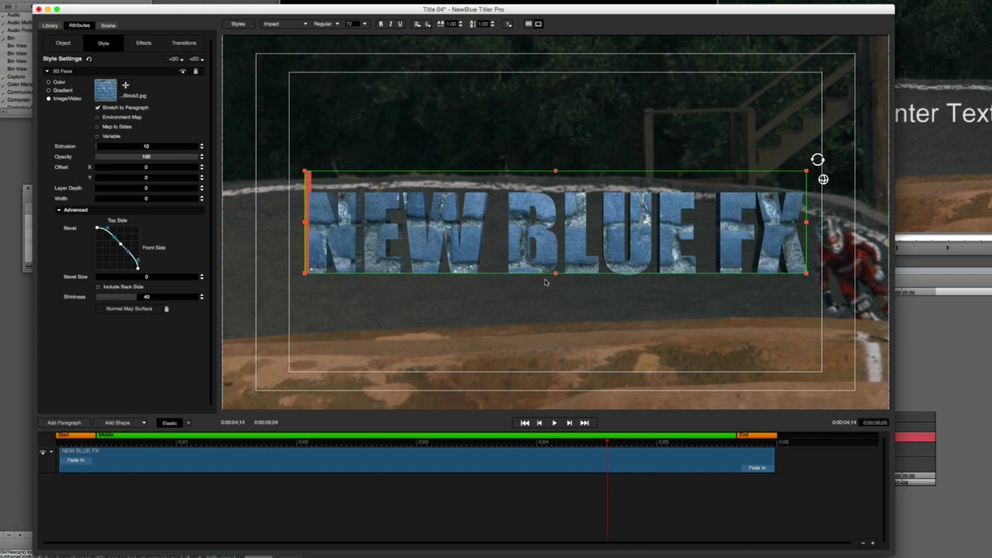
pyautogui.moveTo(471, 292); pyautogui.dragTo(529, 269)
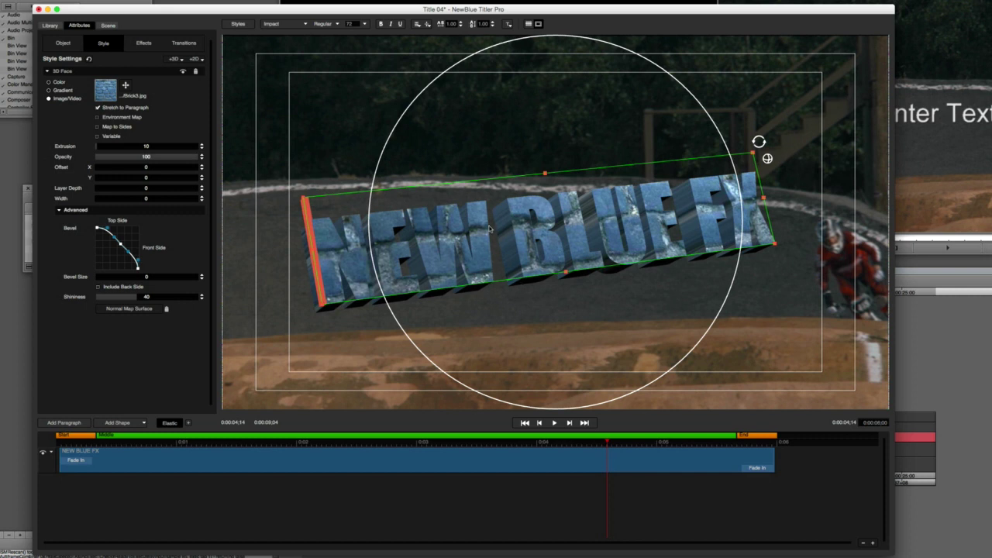
# Map the brick texture to the extruded sides and spin the title in 3D to inspect them.
pyautogui.click(114, 127)
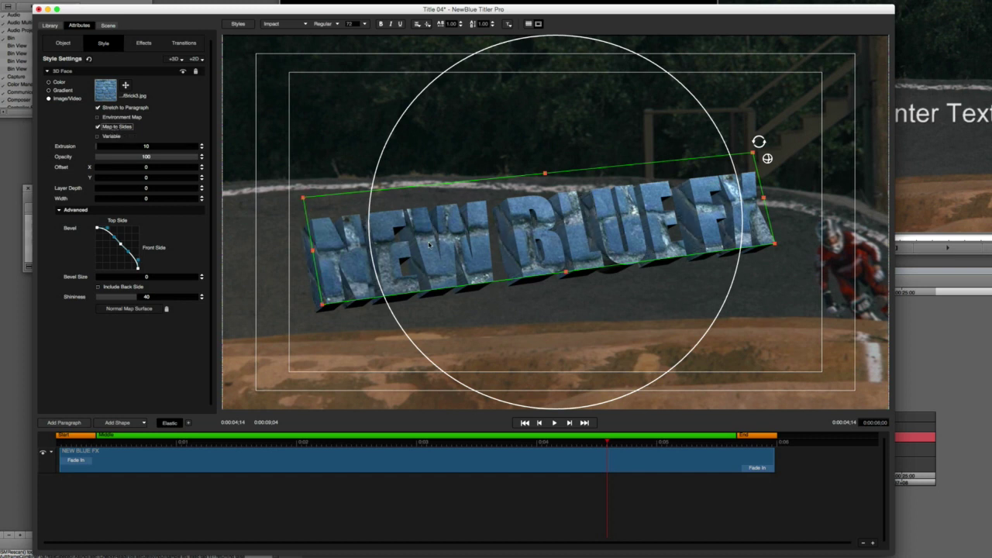
pyautogui.moveTo(587, 200); pyautogui.dragTo(592, 252)
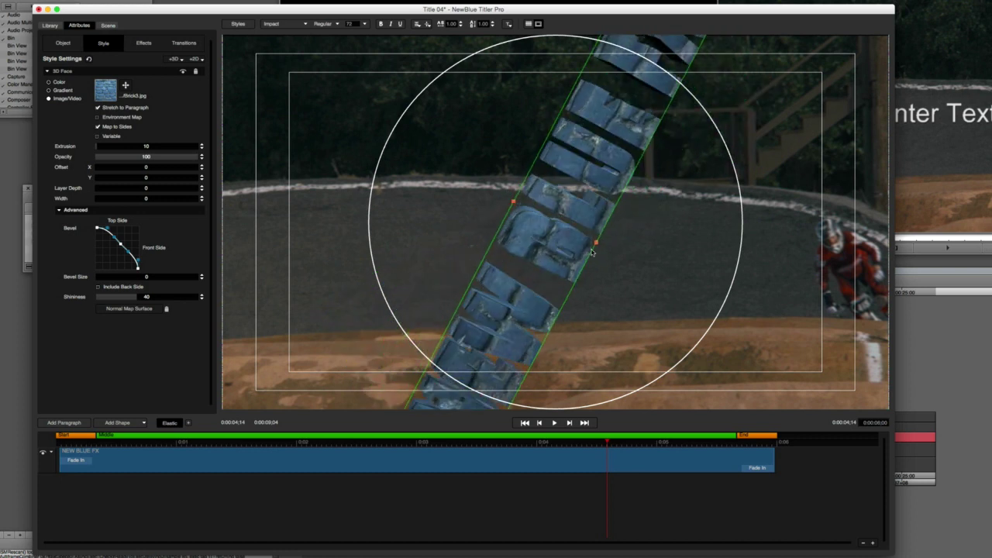
pyautogui.moveTo(642, 182); pyautogui.dragTo(765, 347)
pyautogui.moveTo(548, 340); pyautogui.dragTo(303, 178)
# Reset the title's rotation so it faces straight forward.
pyautogui.click(62, 43)
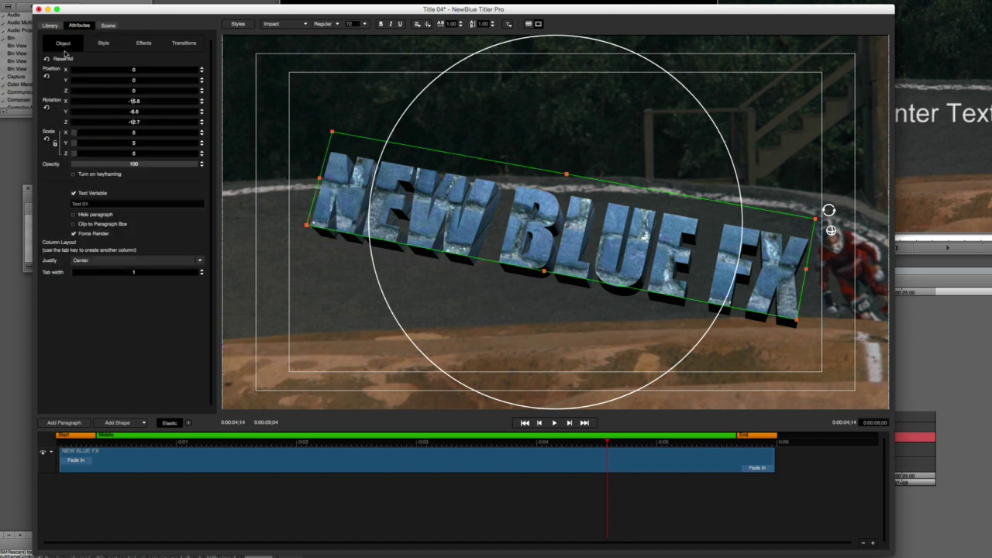
pyautogui.click(46, 108)
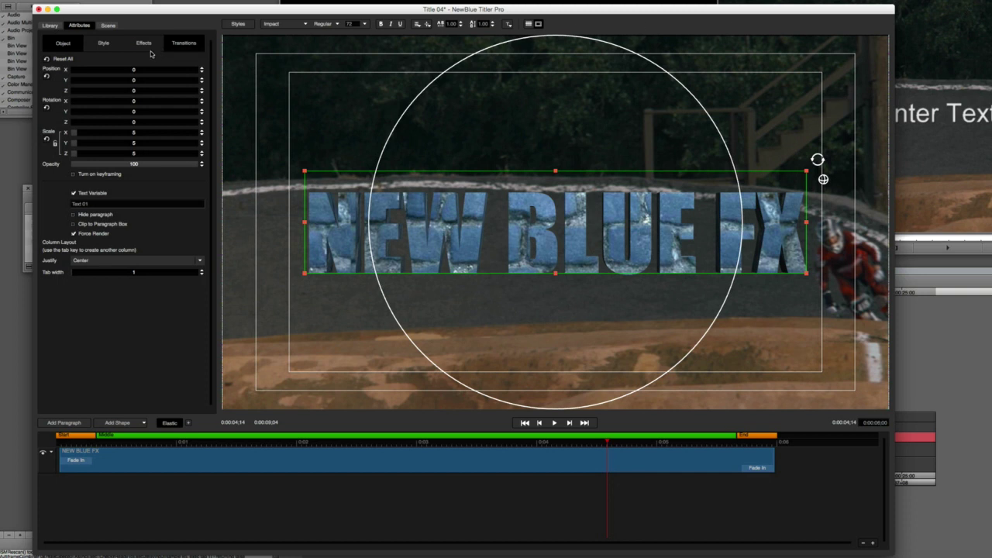
# Set the 3D Face extrusion to 0 to flatten the brick-textured title.
pyautogui.click(105, 44)
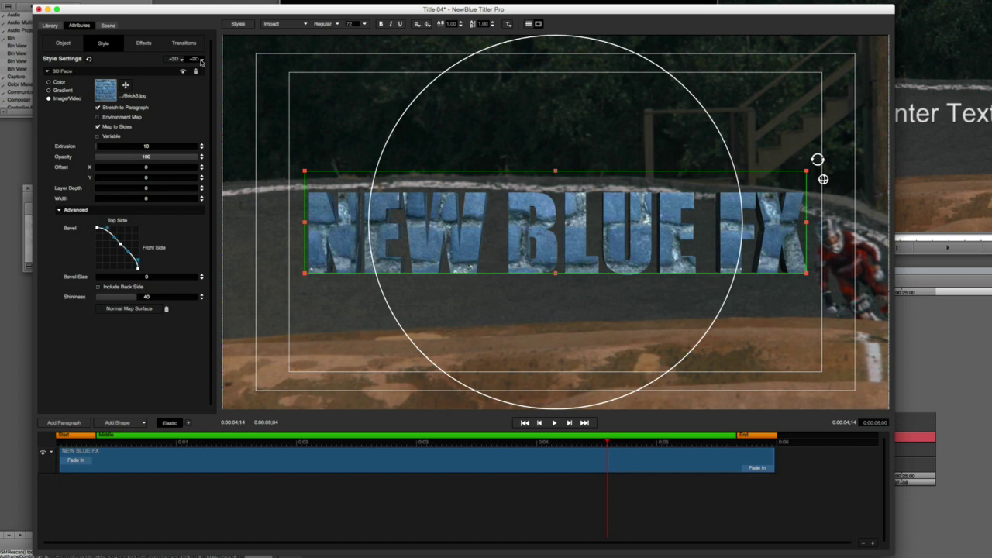
pyautogui.click(161, 145)
pyautogui.write('0')
pyautogui.press('Tab')
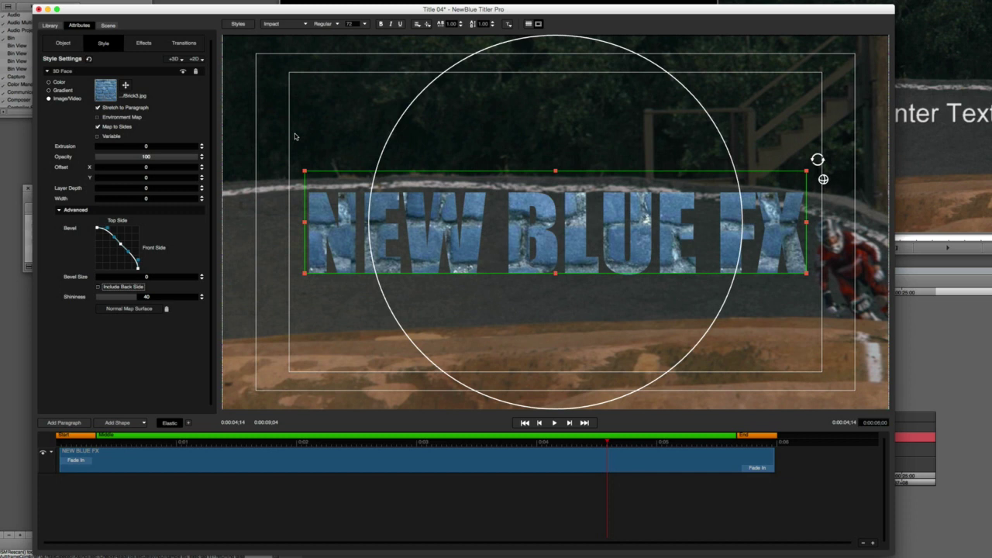
# Add a 2D Outline Glow layer to the title and tilt the title in 3D to inspect the glow.
pyautogui.click(202, 59)
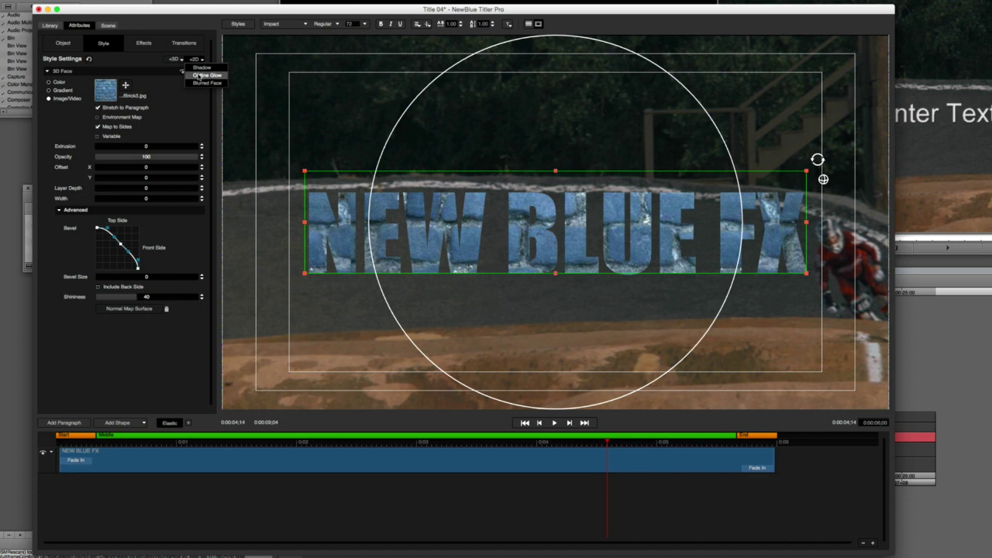
pyautogui.click(200, 75)
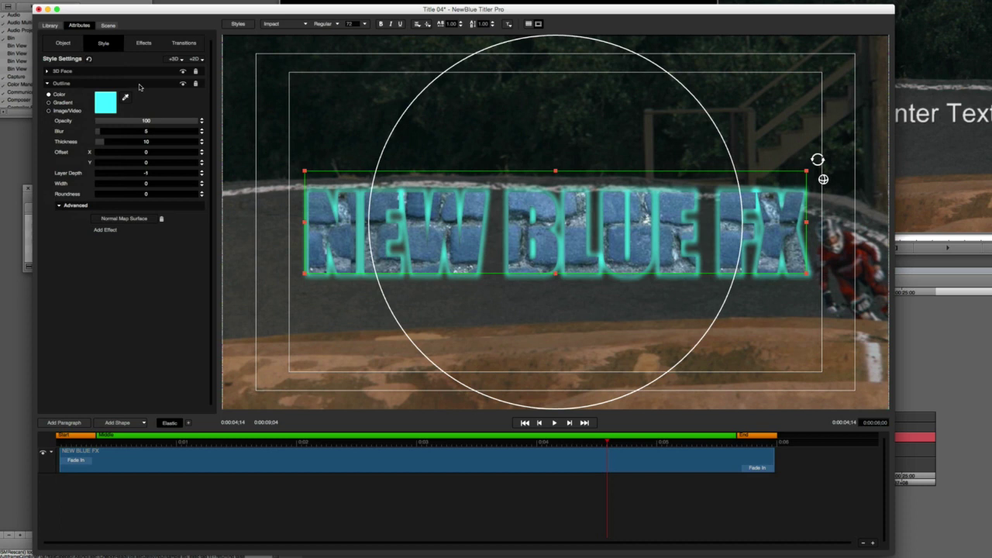
pyautogui.click(823, 179)
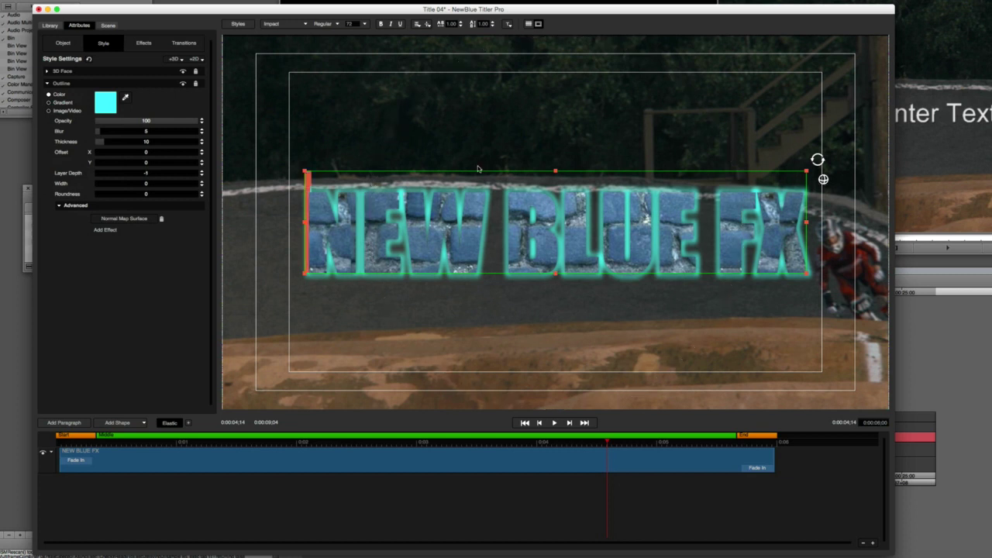
pyautogui.moveTo(547, 152); pyautogui.dragTo(512, 167)
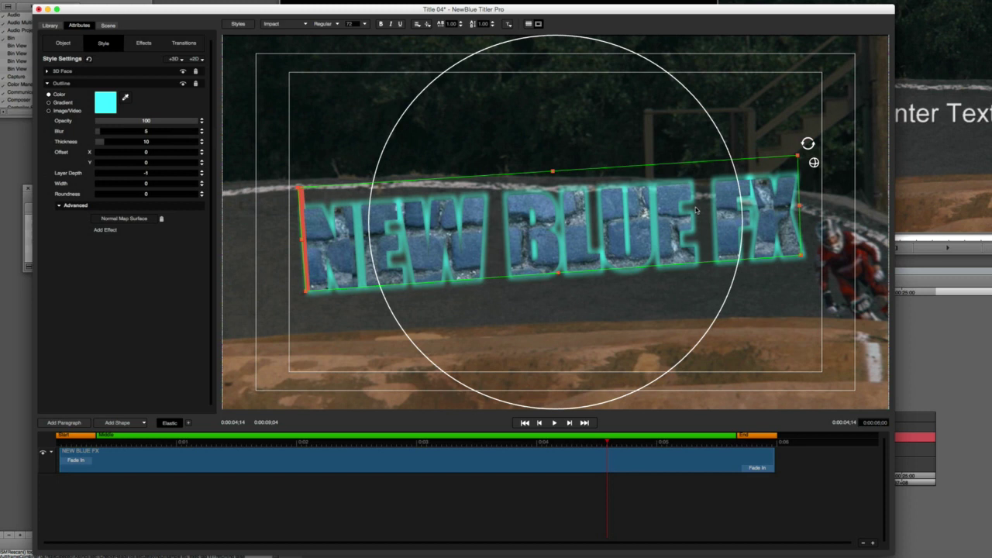
# Reset the title's rotation and delete the 2D Outline style layer.
pyautogui.click(65, 44)
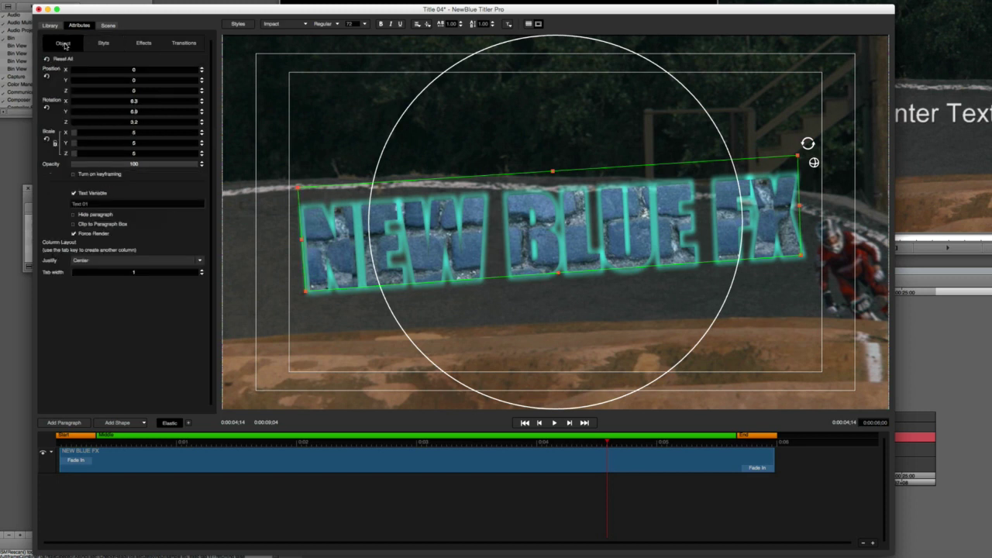
pyautogui.click(47, 109)
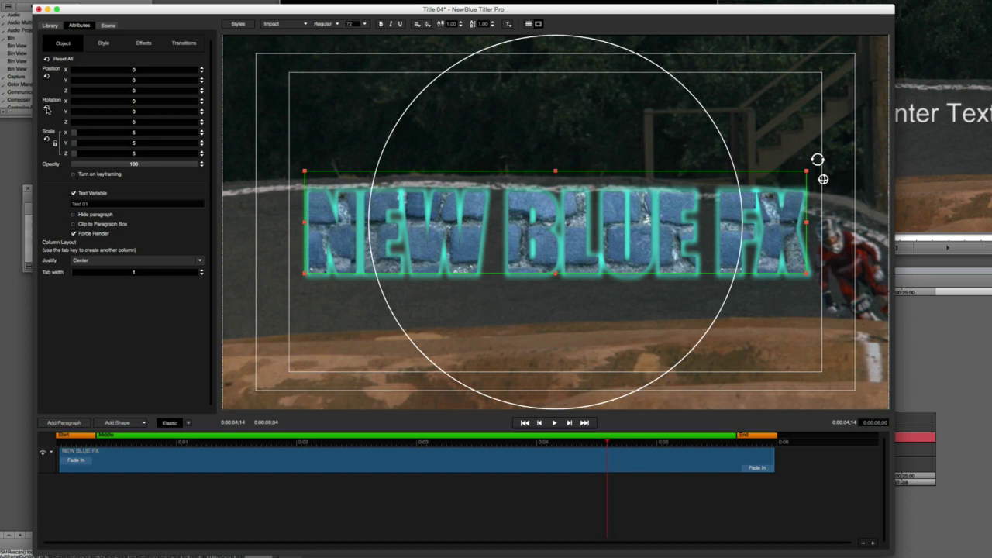
pyautogui.click(99, 44)
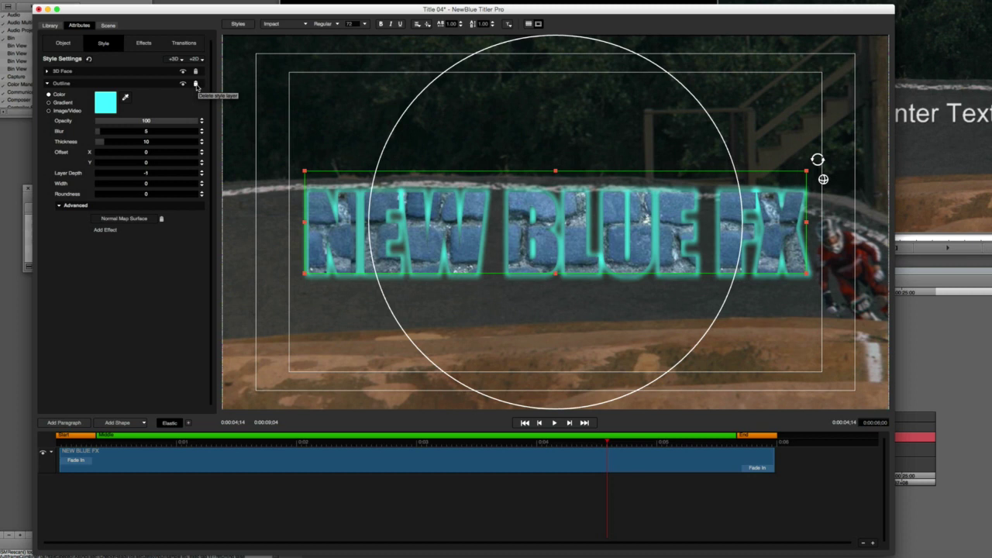
pyautogui.click(195, 84)
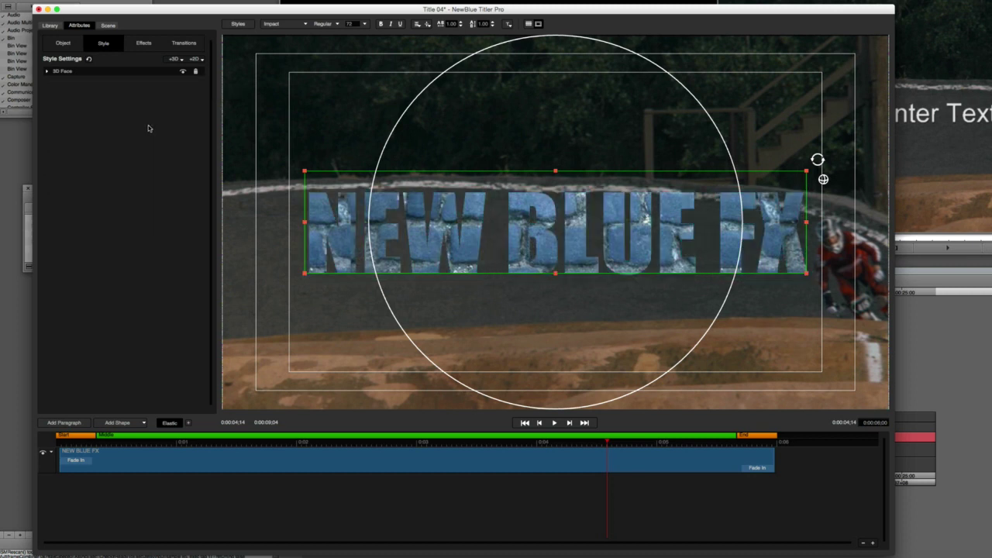
# Set the 3D Face extrusion back to 10.
pyautogui.click(47, 72)
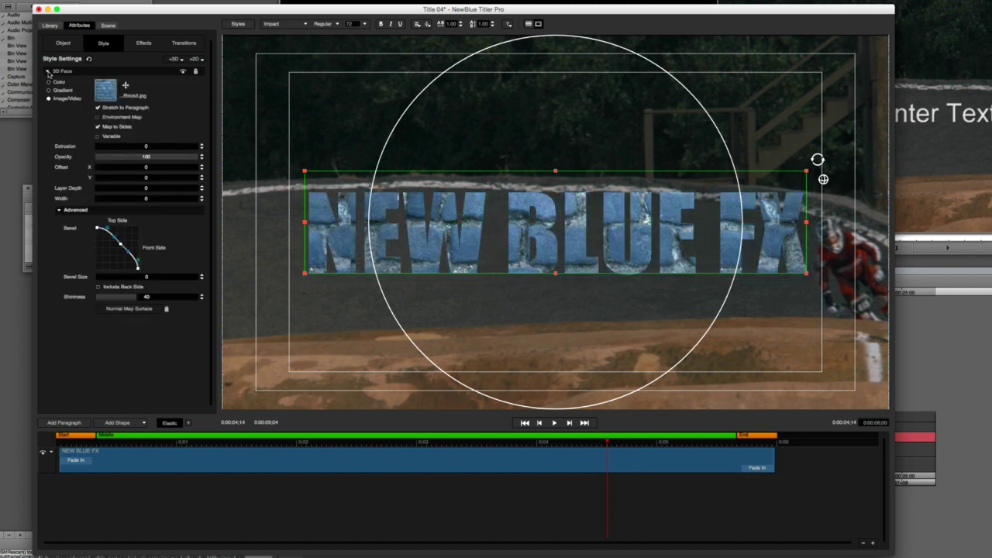
pyautogui.click(148, 146)
pyautogui.write('10')
pyautogui.press('Return')
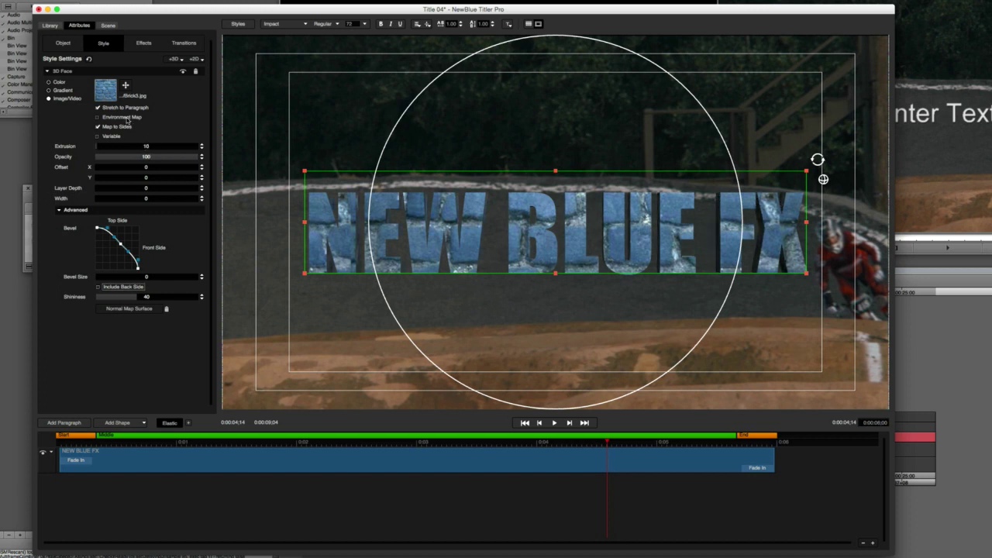
# Switch the 3D Face fill from the brick image to a solid white color, FFFFFF.
pyautogui.click(59, 82)
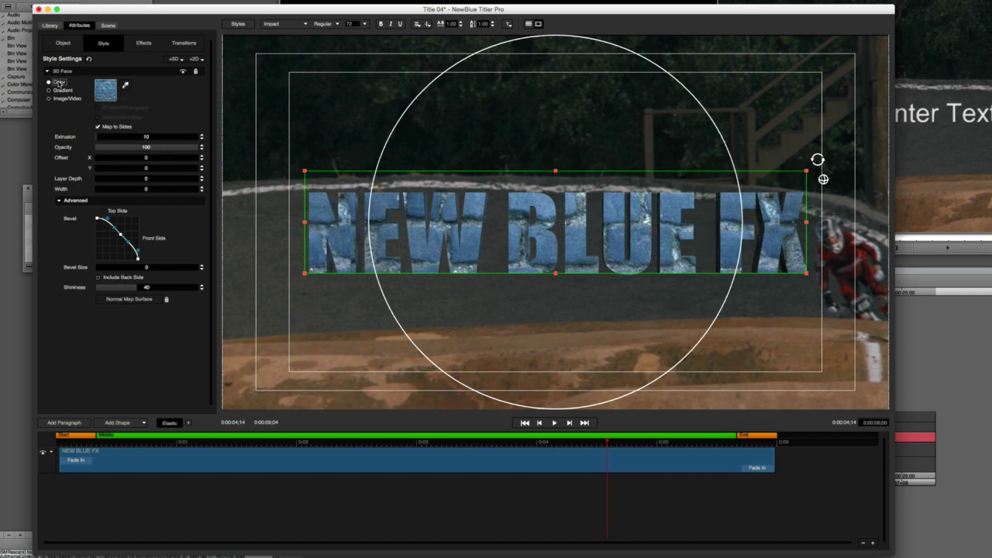
pyautogui.click(106, 94)
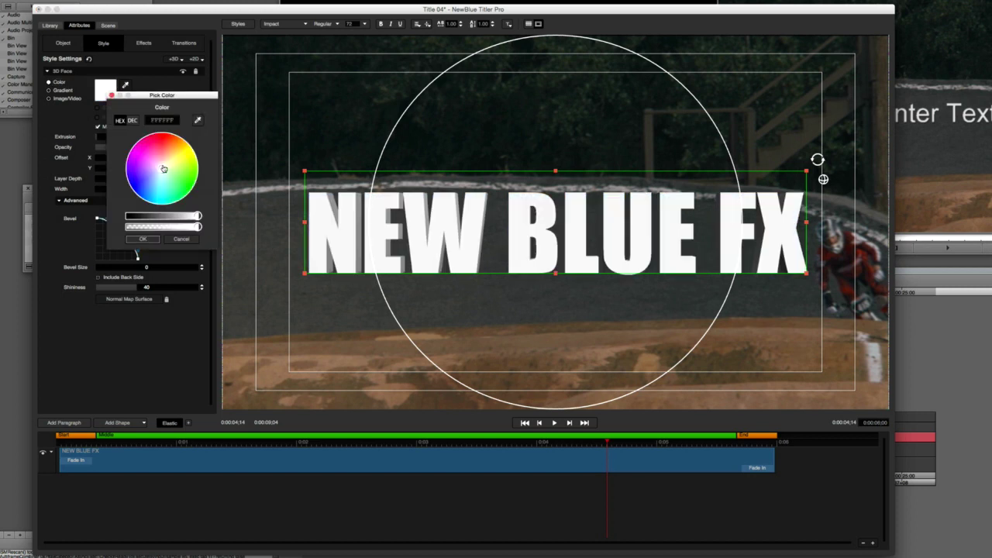
pyautogui.click(150, 239)
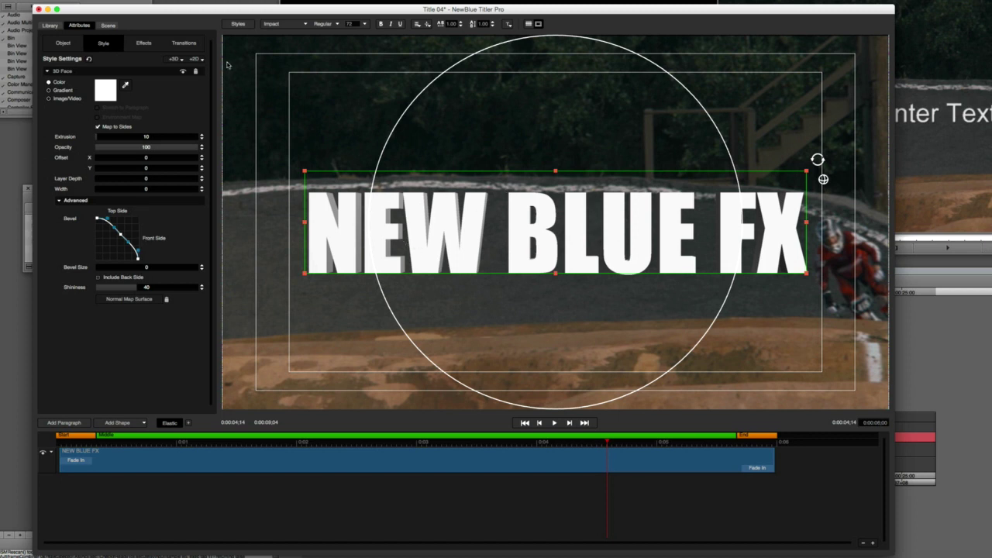
# Add a 3D Outline layer to the title and spin the title in 3D to view it from the side.
pyautogui.click(175, 59)
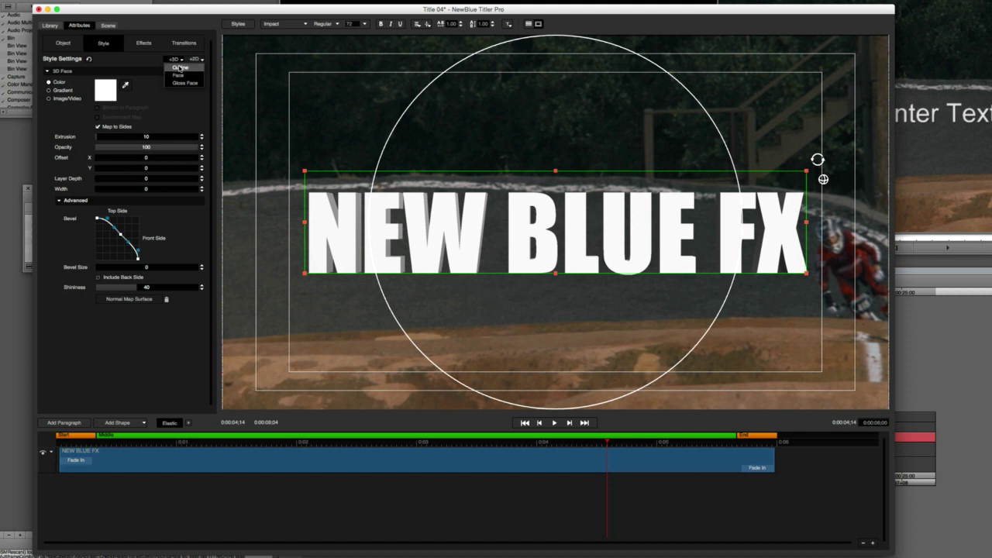
pyautogui.click(180, 68)
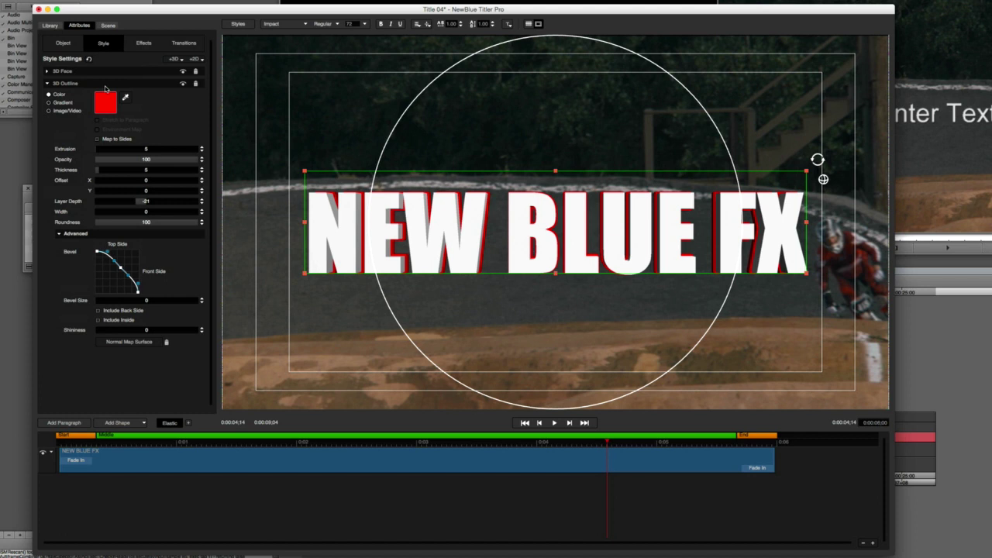
pyautogui.moveTo(502, 124); pyautogui.dragTo(565, 213)
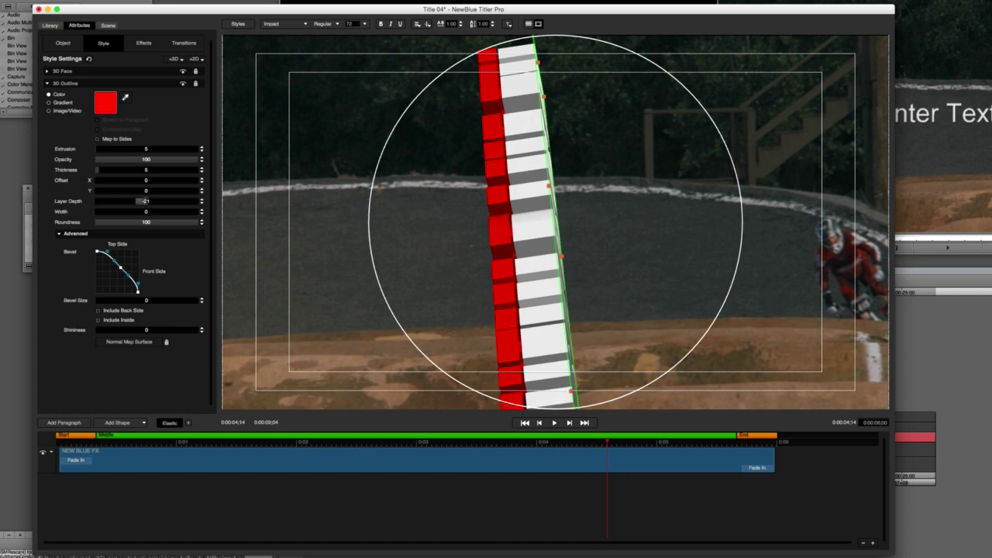
# Set the 3D Outline's layer depth to 0 and rotate the title in 3D to inspect its front and sides.
pyautogui.write('0')
pyautogui.press('Tab')
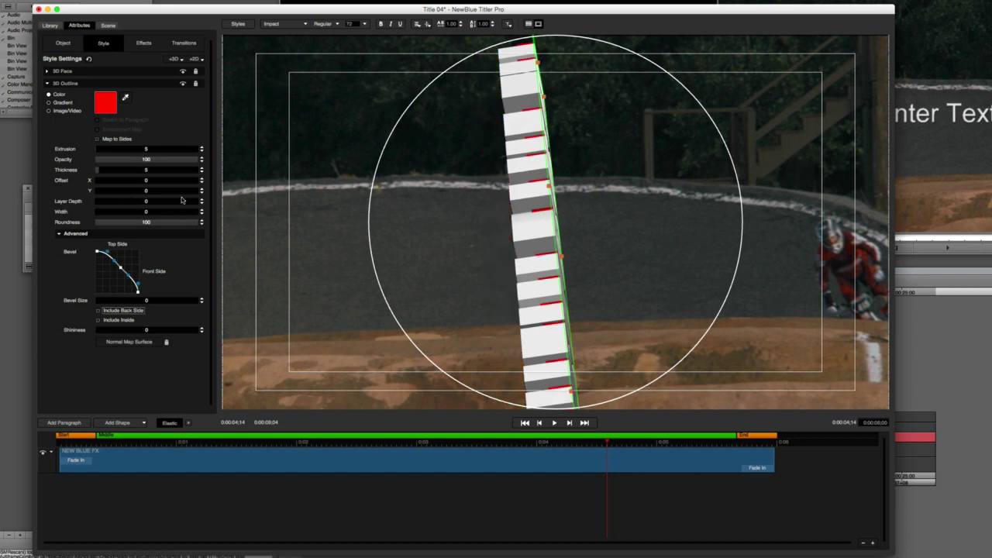
pyautogui.moveTo(612, 225); pyautogui.dragTo(447, 230)
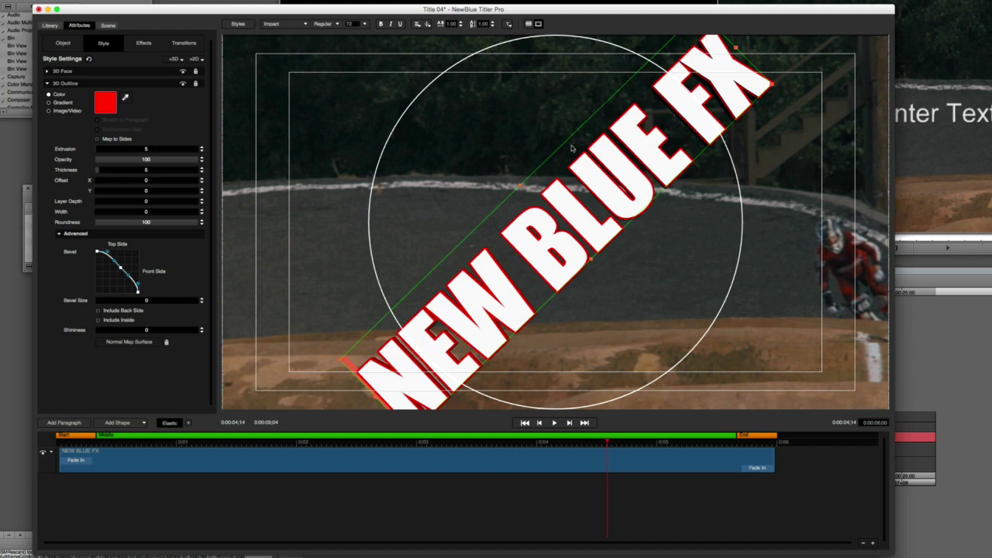
pyautogui.moveTo(560, 169); pyautogui.dragTo(595, 246)
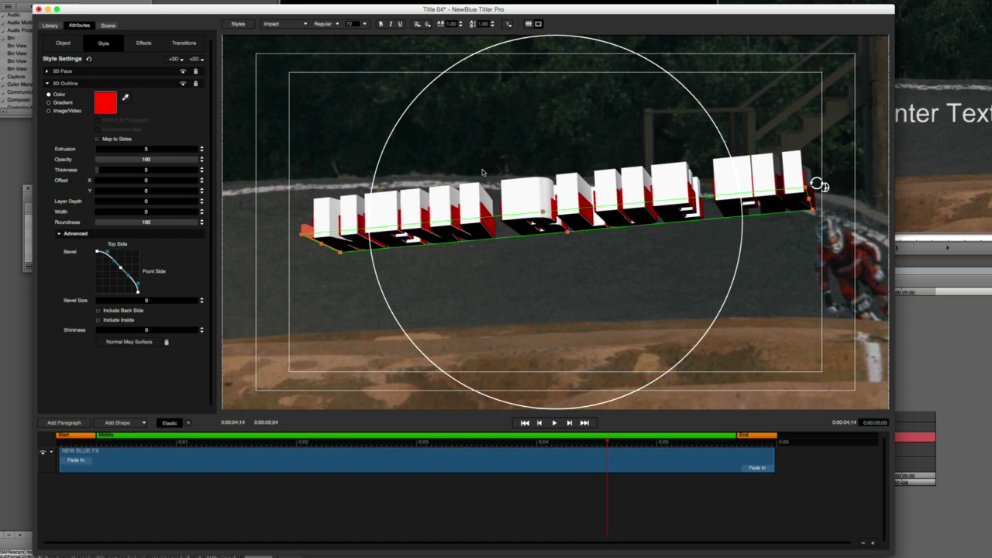
# Set the 3D Face extrusion to 15 and the 3D Outline extrusion to 12.
pyautogui.click(47, 72)
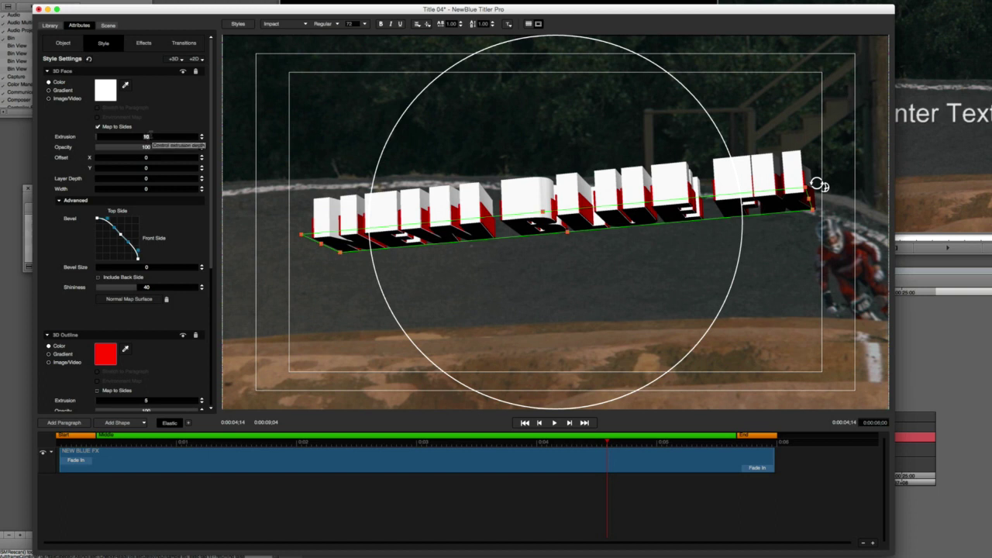
pyautogui.scroll(5, 150, 137)
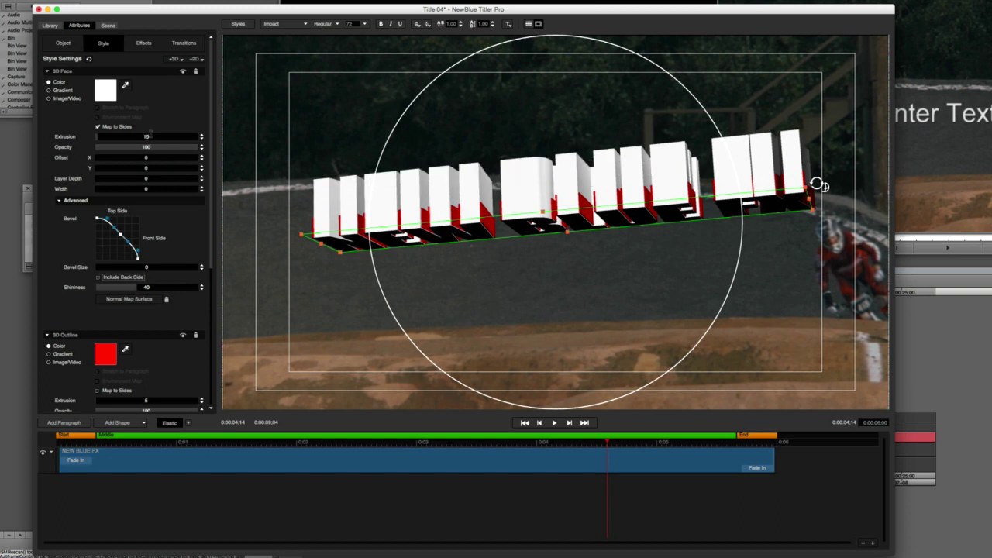
pyautogui.click(48, 72)
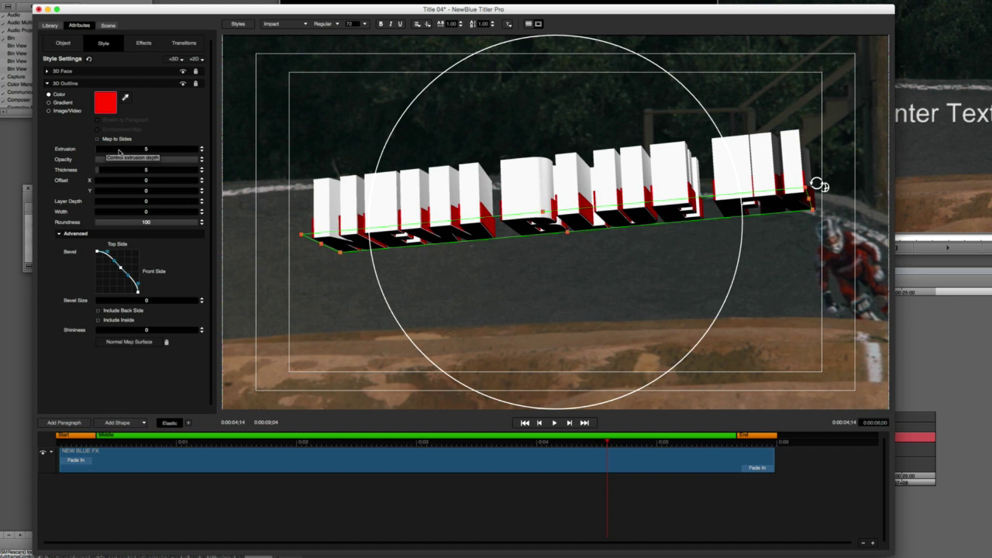
pyautogui.write('12')
pyautogui.press('Tab')
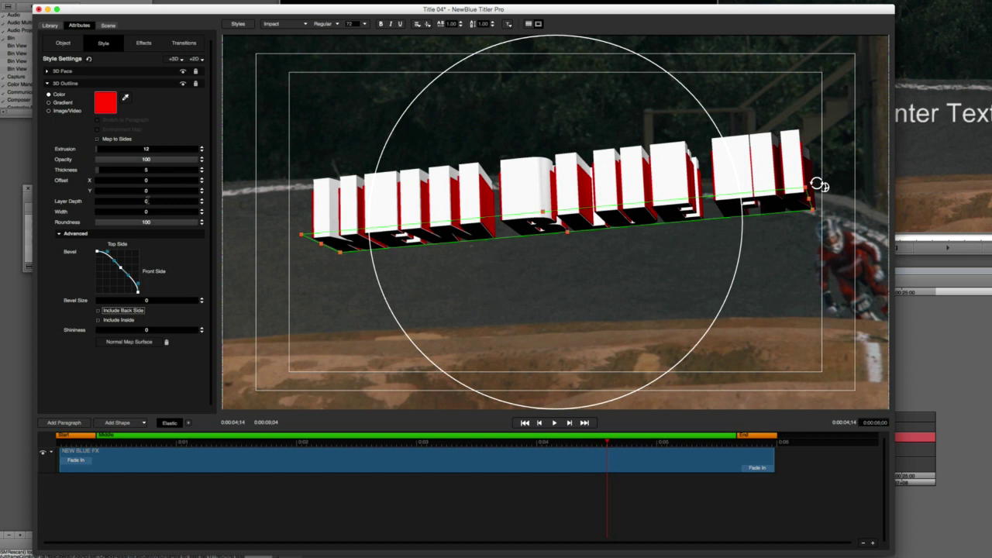
# Set the 3D Outline's layer depth to -2.6 and rotate the title in 3D to check the offset.
pyautogui.click(147, 200)
pyautogui.write('.4')
pyautogui.write('3')
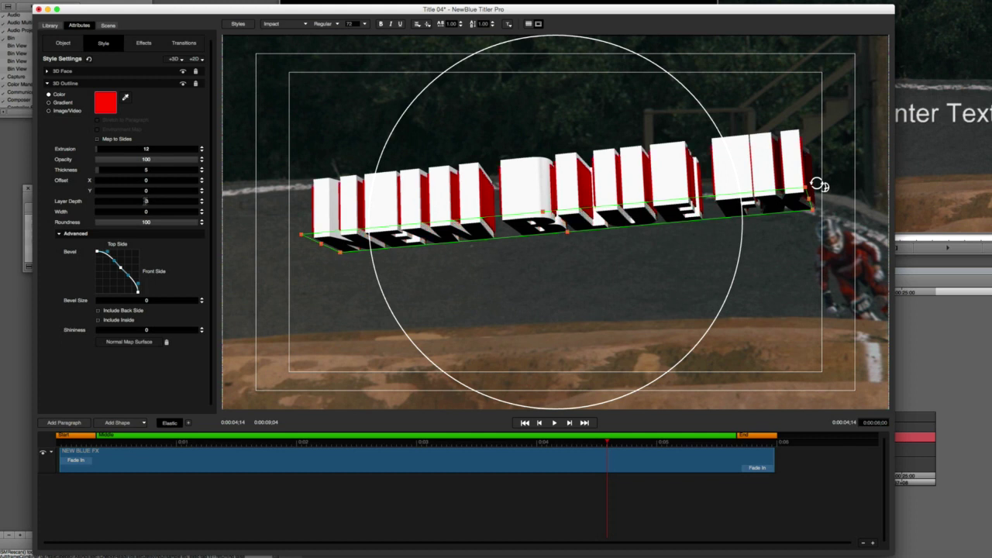
pyautogui.write('.6')
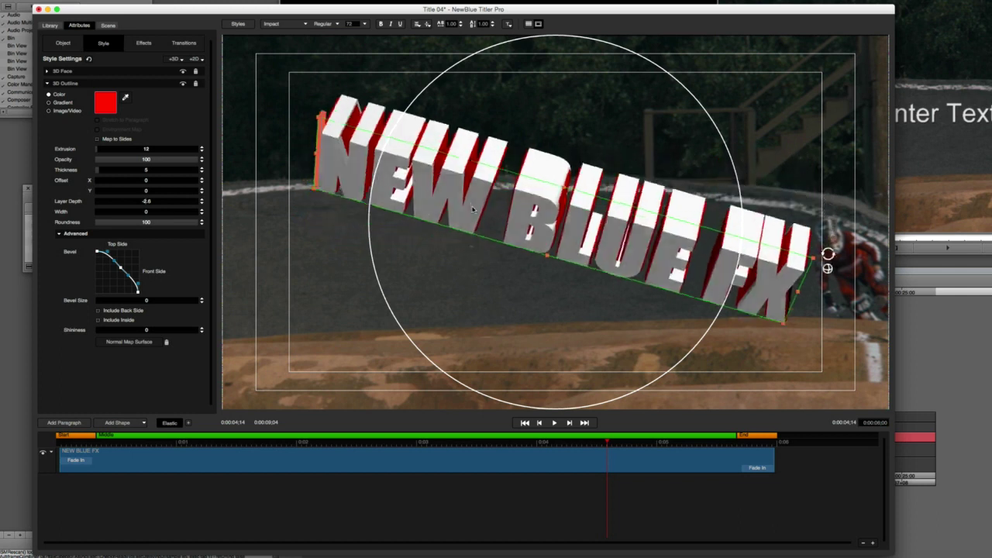
pyautogui.moveTo(610, 314)
pyautogui.mouseDown()
pyautogui.moveTo(635, 281)
pyautogui.moveTo(568, 287)
pyautogui.moveTo(624, 294)
pyautogui.moveTo(612, 295)
pyautogui.mouseUp()
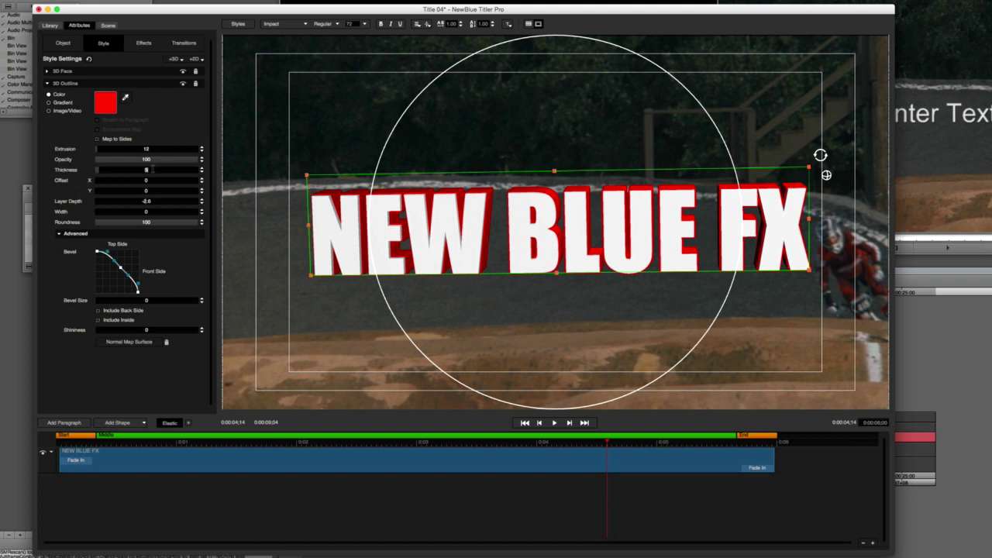
# Increase the 3D Outline's thickness to 12, turning the title around to check the border.
pyautogui.press('Return')
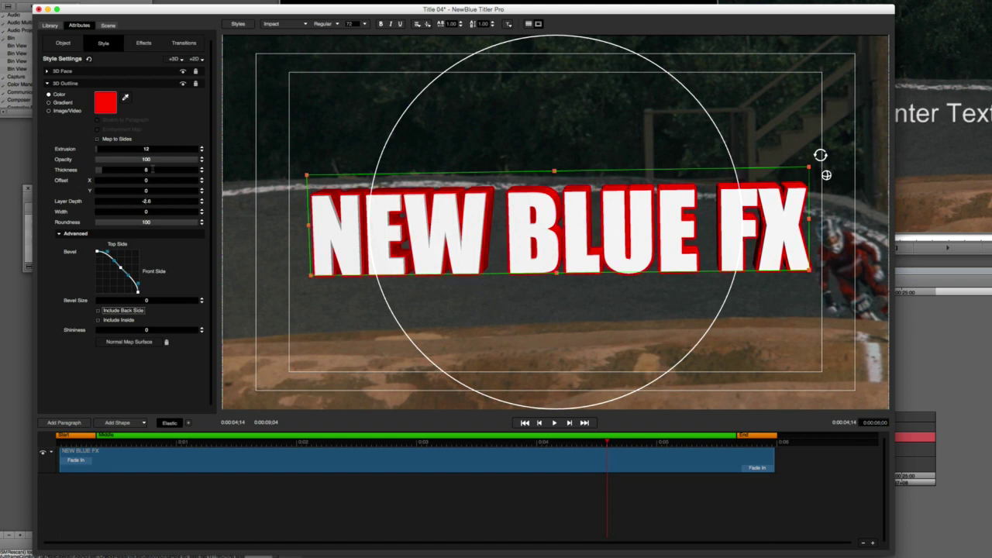
pyautogui.moveTo(442, 309); pyautogui.dragTo(536, 230)
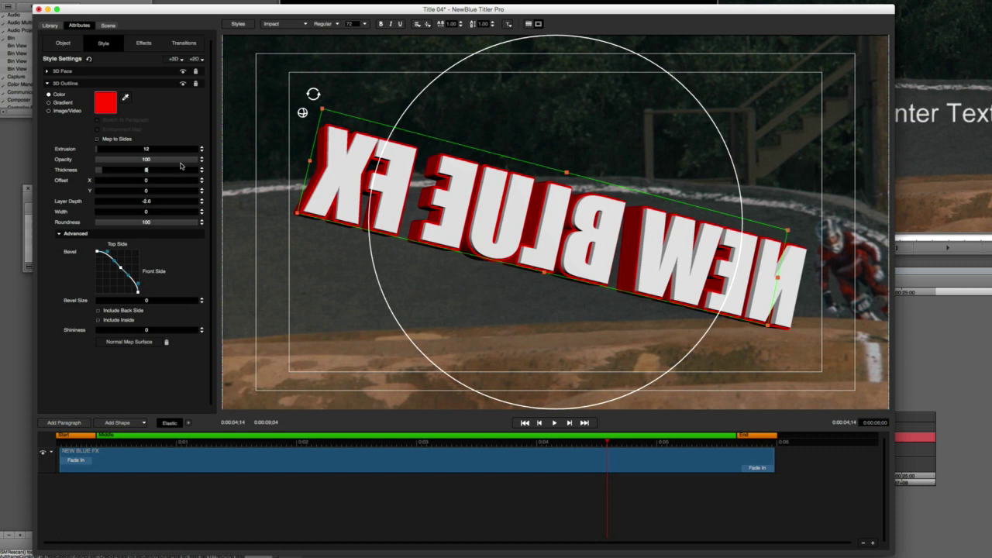
pyautogui.scroll(4, 182, 166)
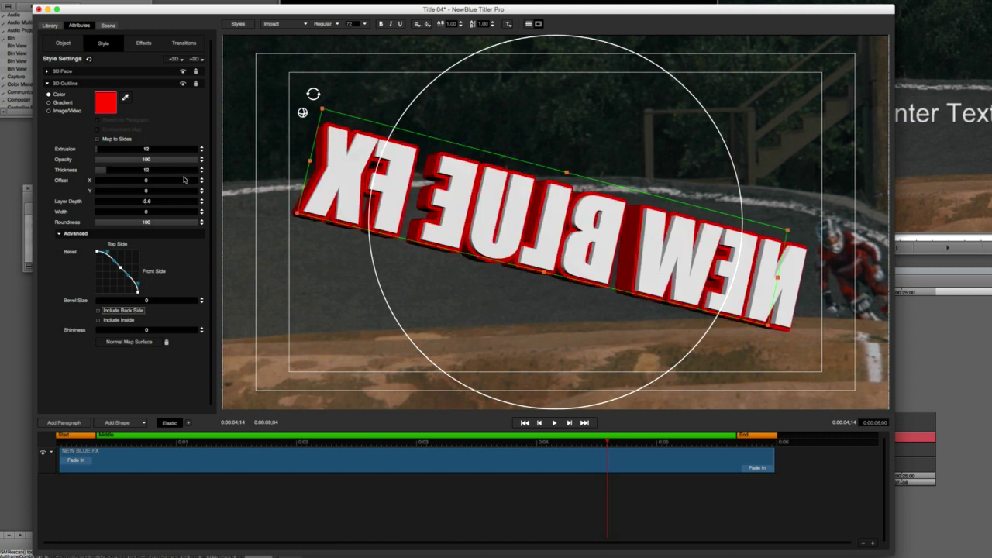
# Reset the title's rotation so it faces straight forward and collapse the 3D Outline settings.
pyautogui.moveTo(368, 281); pyautogui.dragTo(496, 307)
pyautogui.click(63, 43)
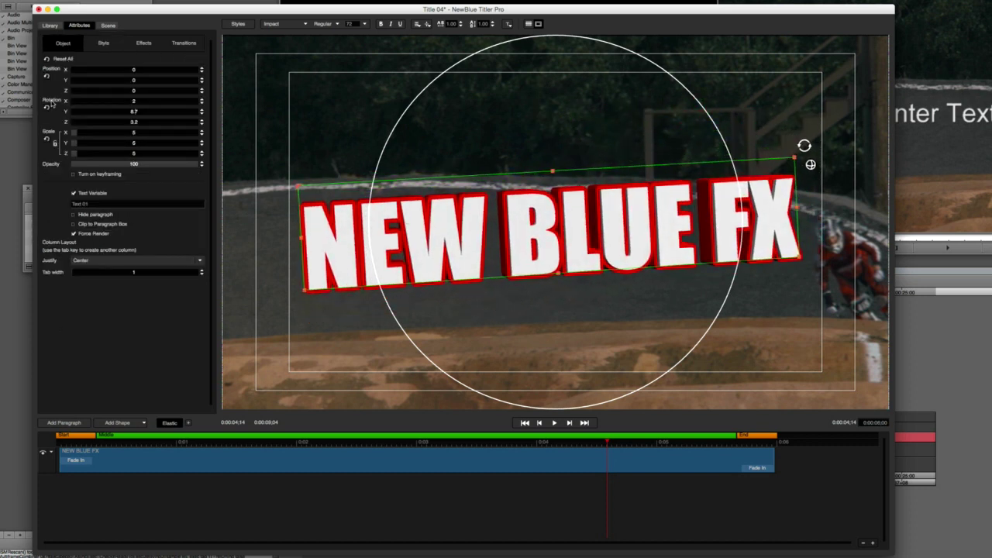
pyautogui.click(48, 107)
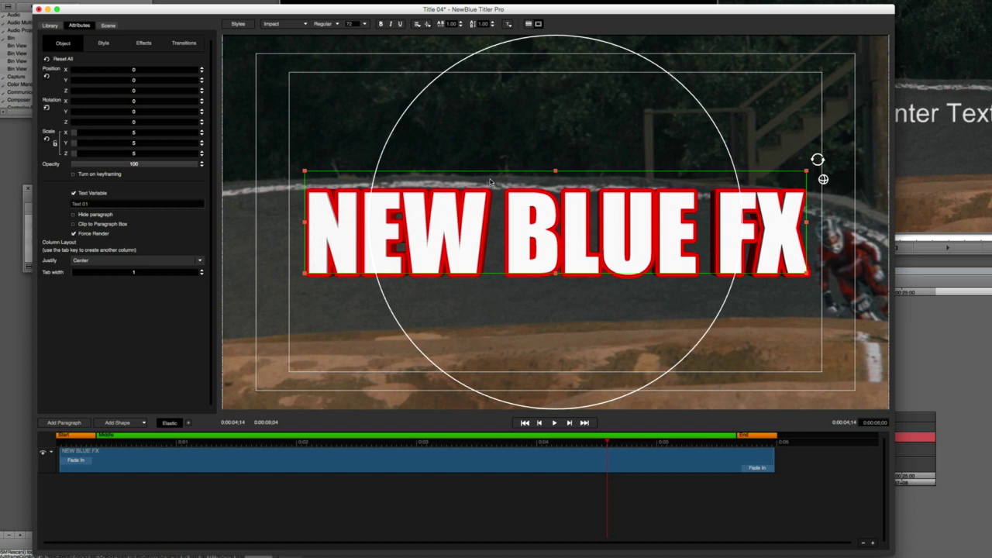
pyautogui.click(107, 44)
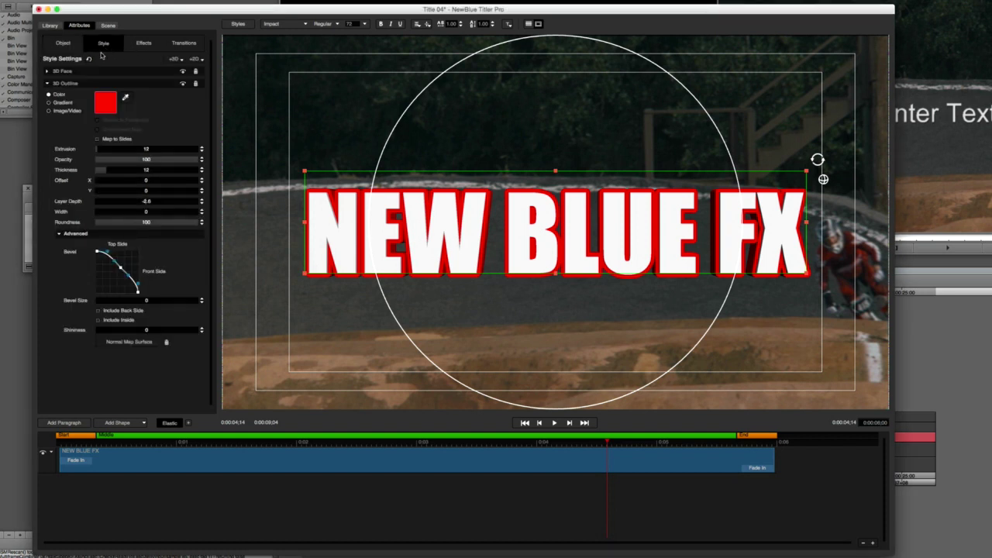
pyautogui.click(47, 84)
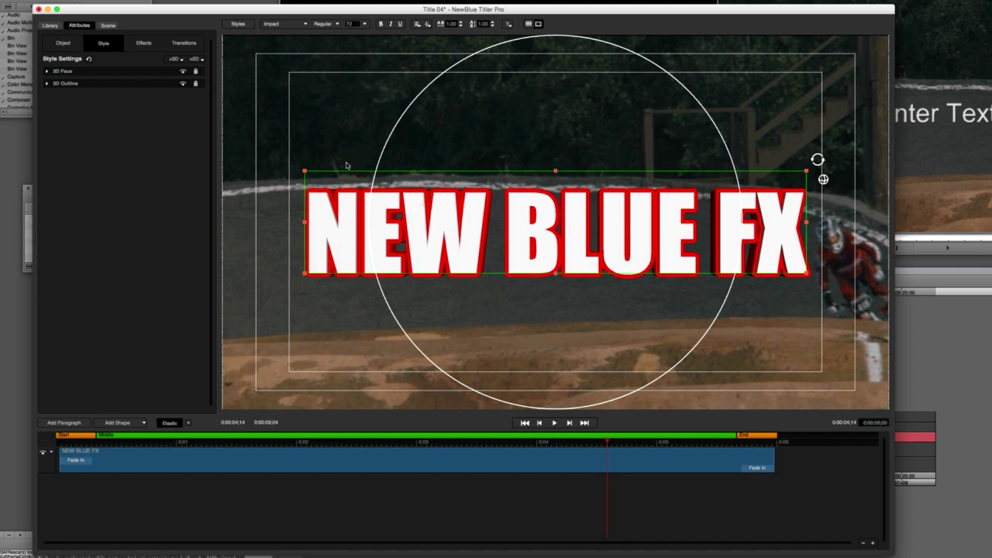
# Bring the title closer in depth and set the 3D Face's bevel size to .2.
pyautogui.click(47, 72)
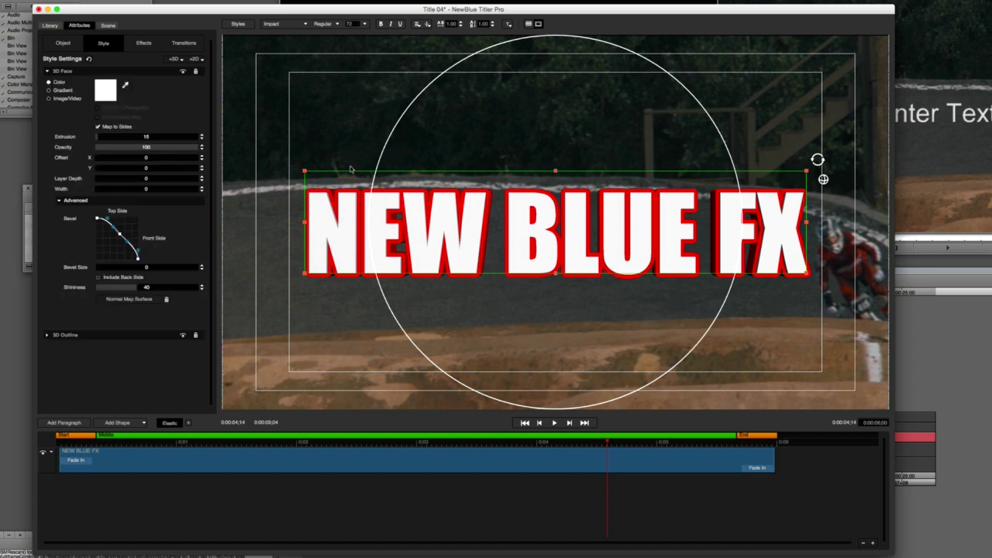
pyautogui.scroll(10, 501, 261)
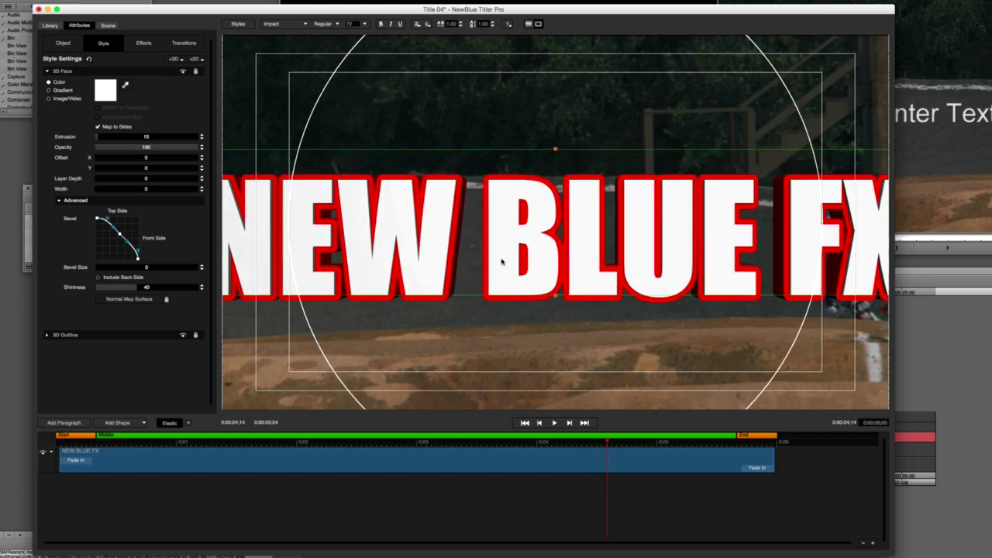
pyautogui.scroll(3, 501, 261)
pyautogui.scroll(-5, 501, 261)
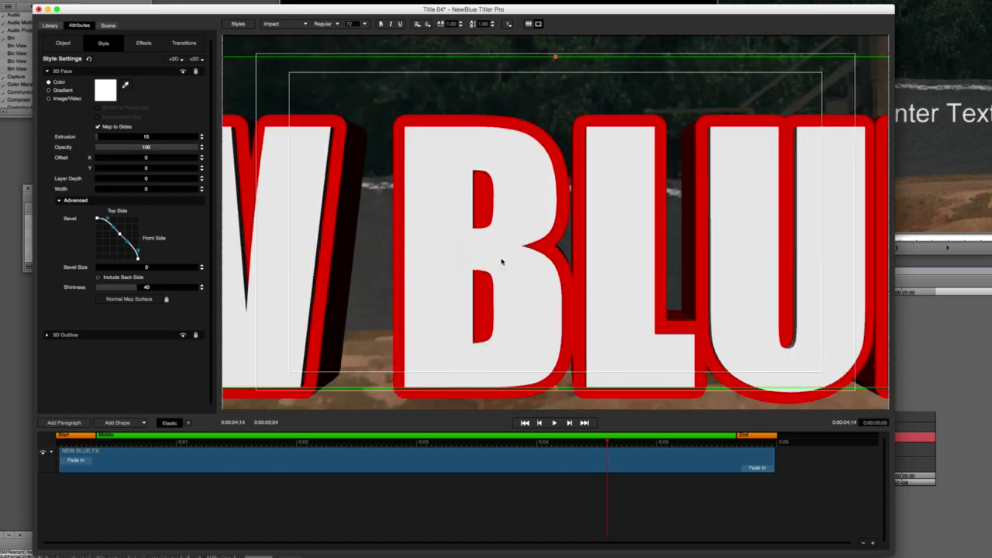
pyautogui.scroll(2, 501, 261)
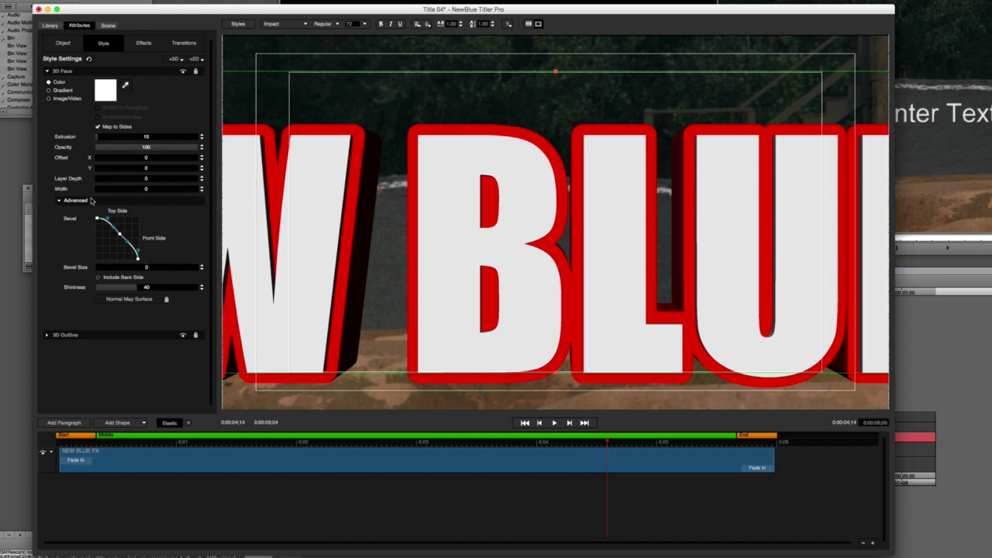
pyautogui.click(147, 267)
pyautogui.press('BackSpace')
pyautogui.write('2')
pyautogui.press('Tab')
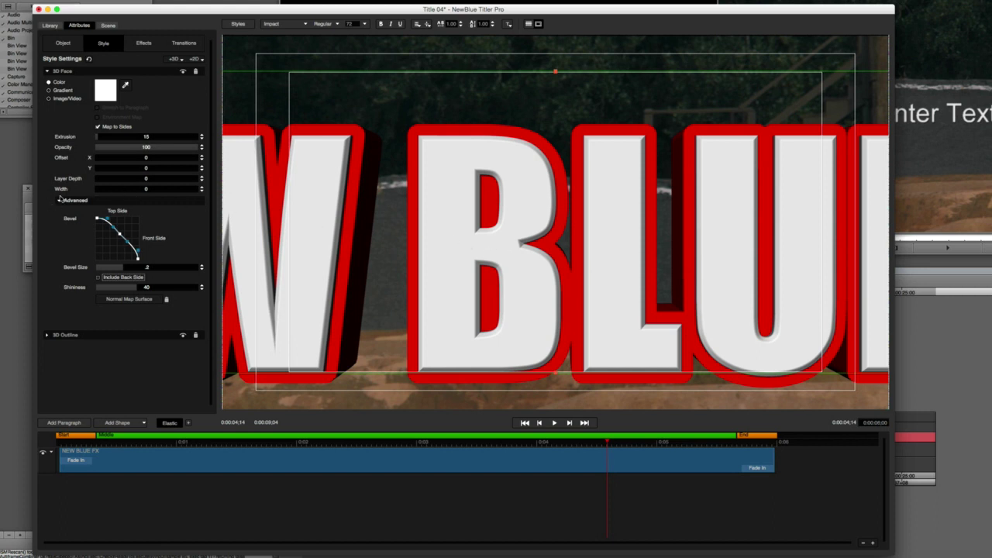
# Reshape the 3D Face's bevel curve by pulling its middle point into the graph's lower-left corner.
pyautogui.click(60, 200)
pyautogui.click(60, 200)
pyautogui.moveTo(119, 235); pyautogui.dragTo(99, 258)
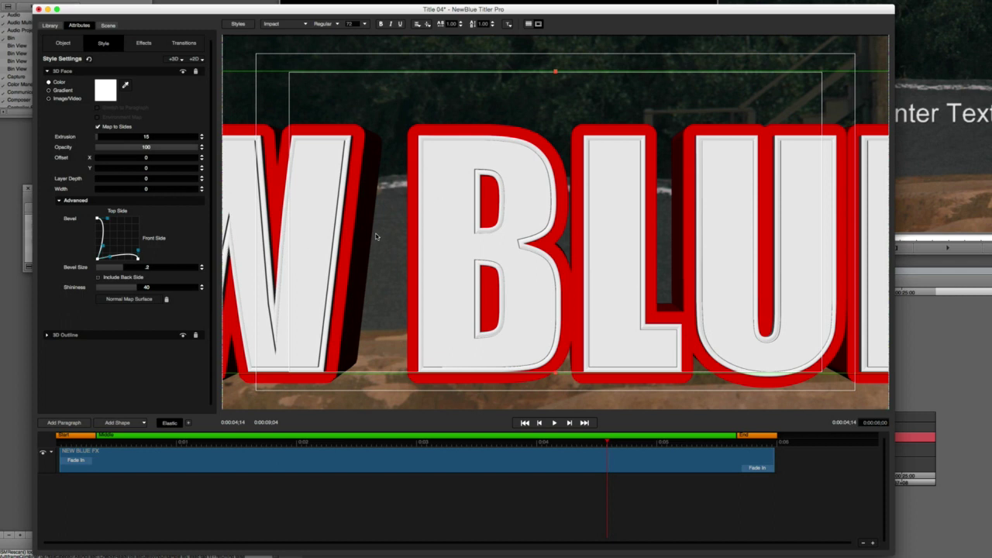
# Reset the title's position and rotate it in 3D so its back side faces the viewer.
pyautogui.click(63, 43)
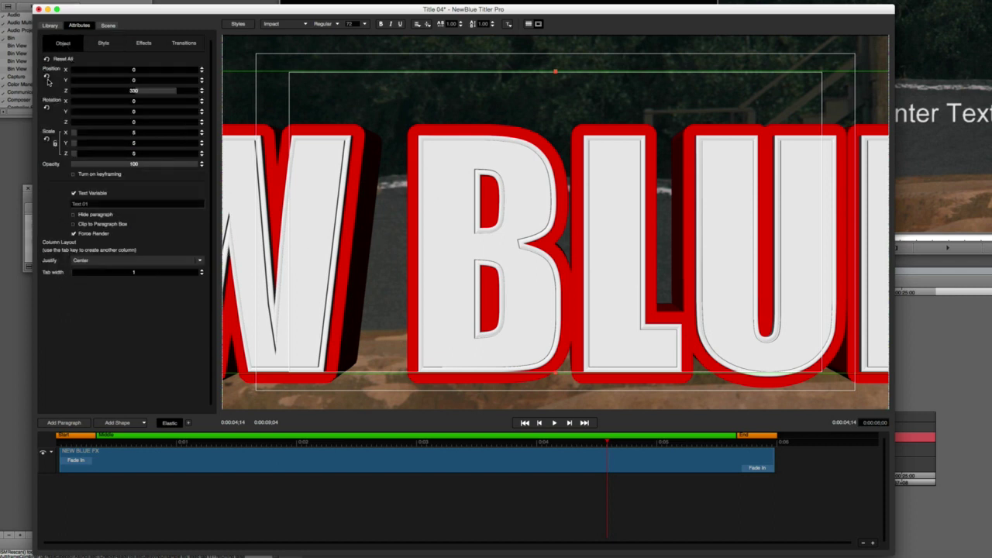
pyautogui.click(46, 76)
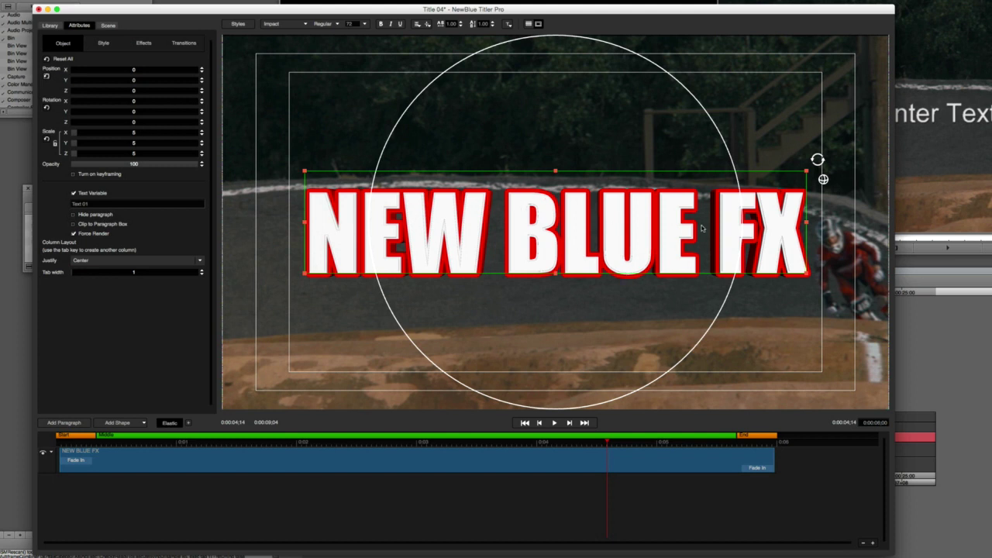
pyautogui.moveTo(814, 163); pyautogui.dragTo(601, 304)
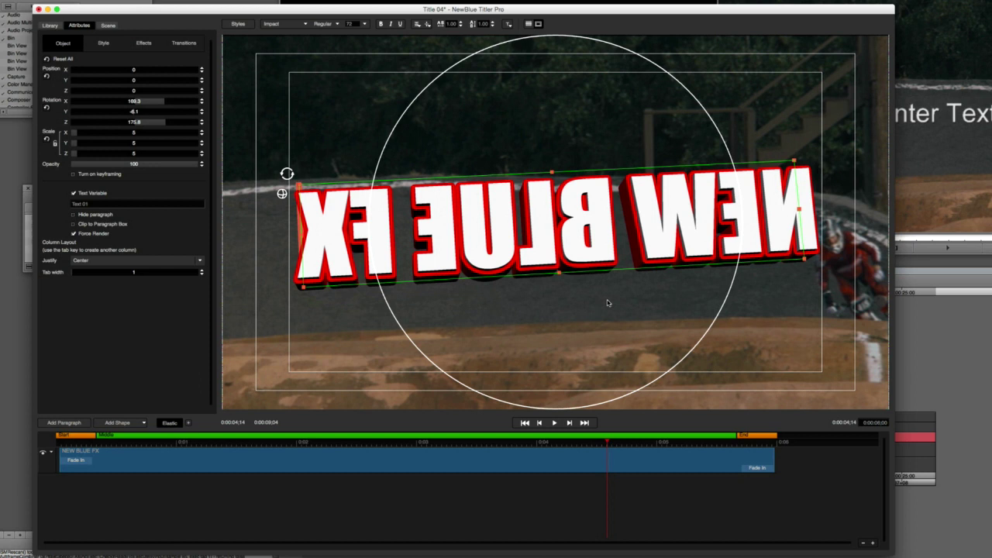
# Include the back side in the 3D Face's bevel and rotate the title back to show its front.
pyautogui.click(103, 45)
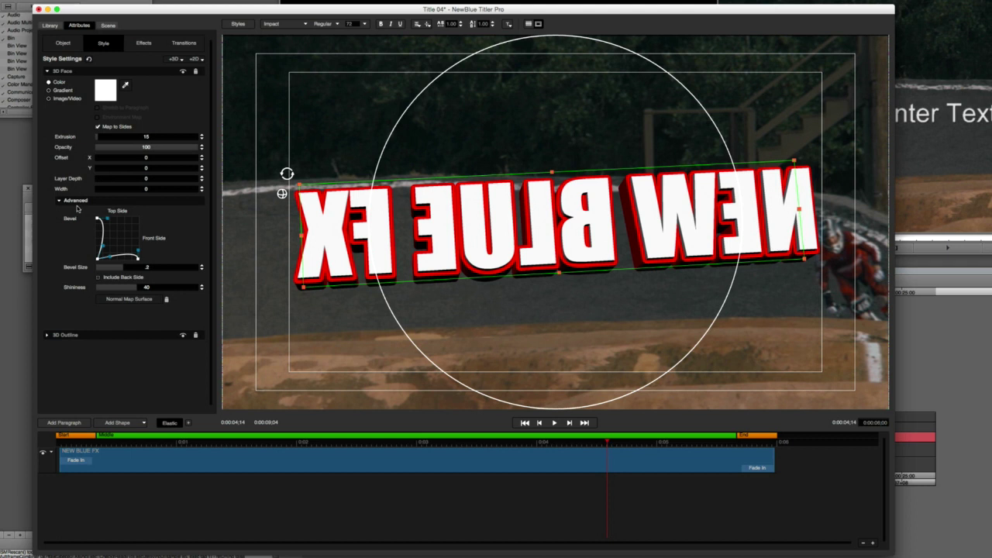
pyautogui.click(98, 277)
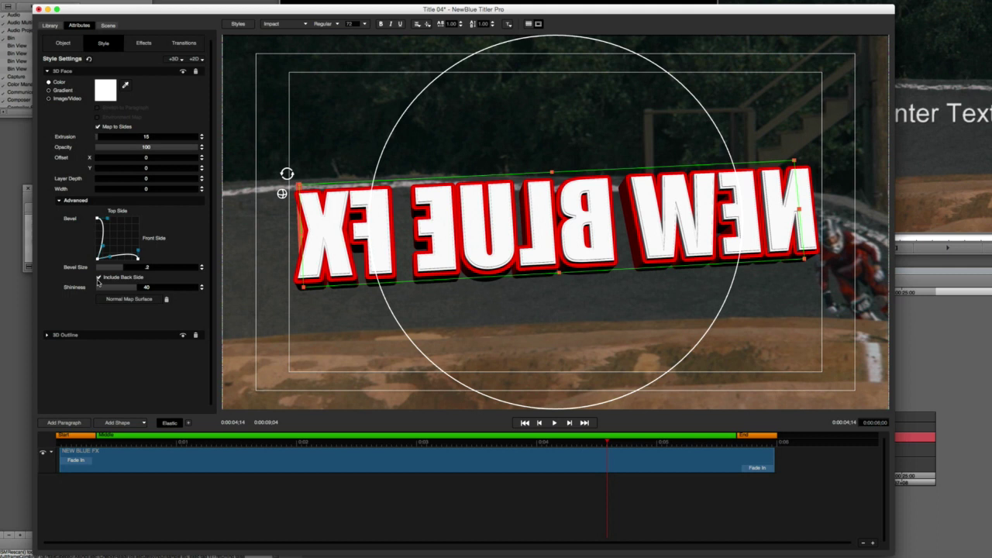
pyautogui.moveTo(440, 147); pyautogui.dragTo(508, 165)
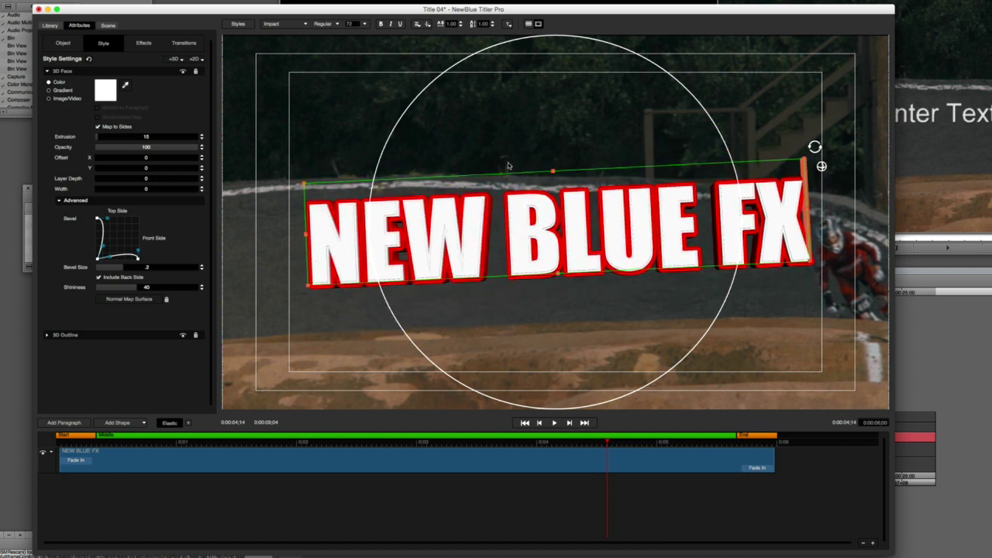